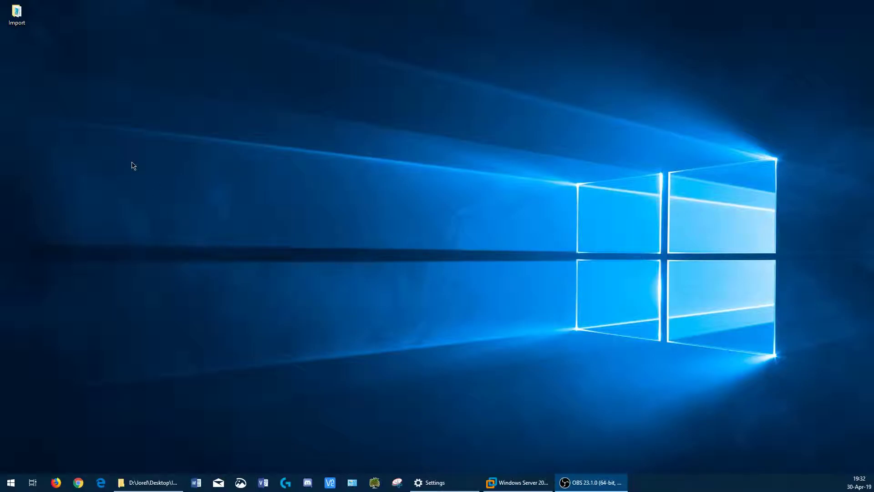
Step: Open the Import folder on the desktop in File Explorer
double_click(23, 22)
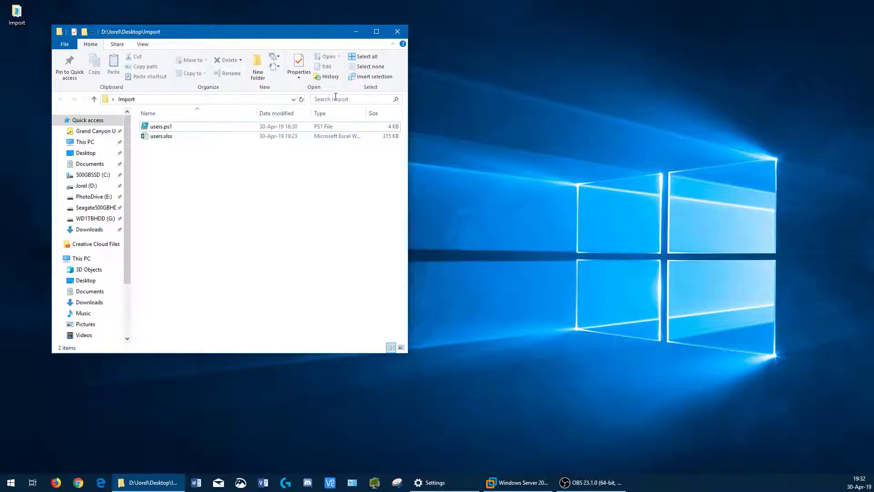
Step: Open users.xlsx and inspect names in A7, A2, A23 plus the TRIM and first-name formulas
double_click(165, 137)
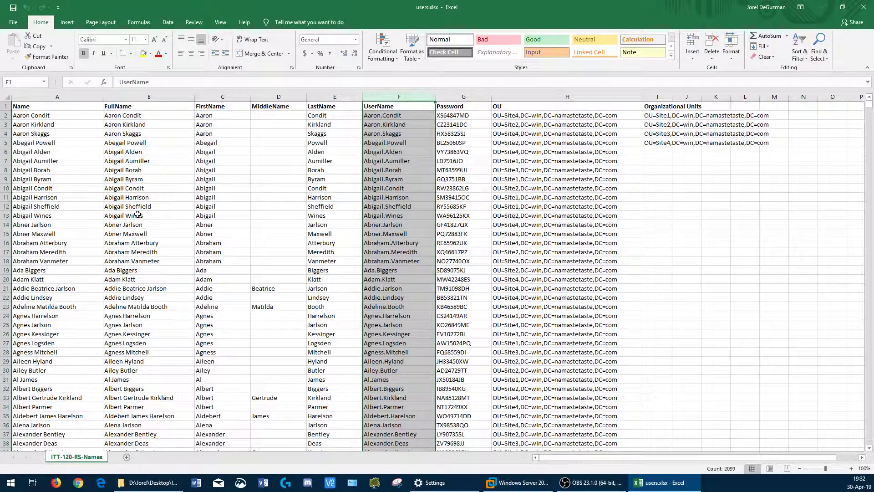
left_click(63, 162)
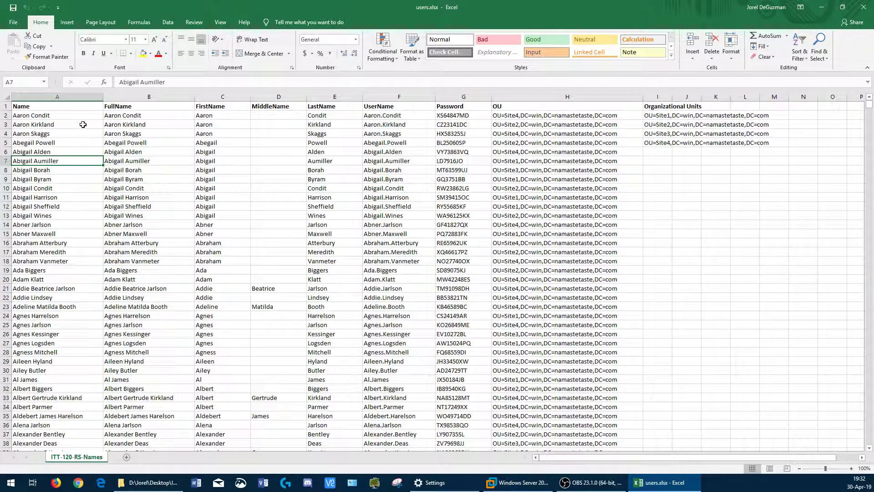
left_click(26, 114)
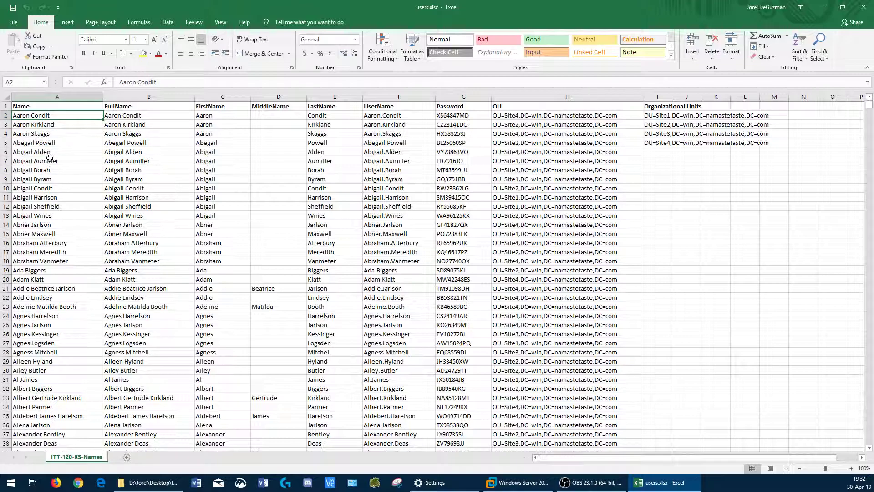
left_click(43, 307)
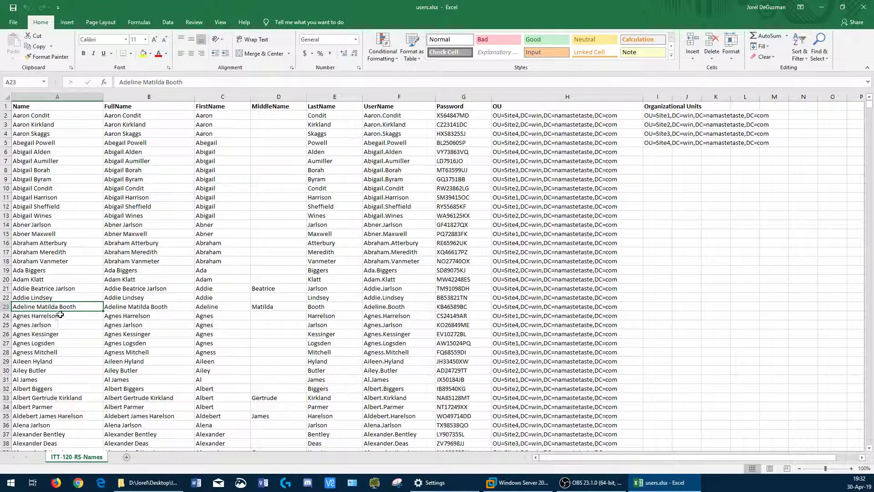
left_click(140, 117)
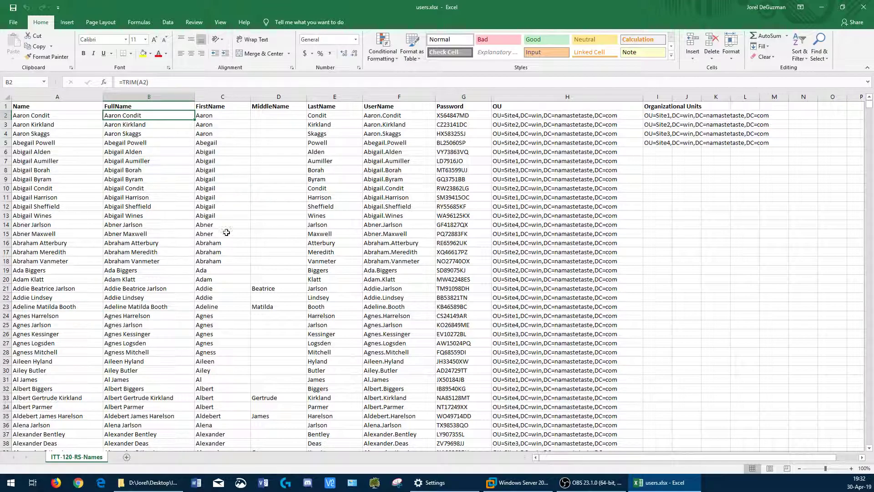
left_click(216, 115)
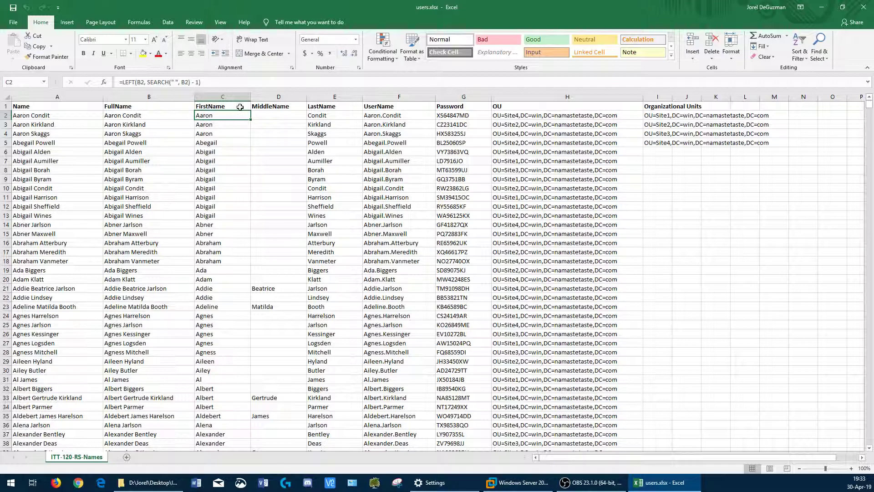
left_click(279, 115)
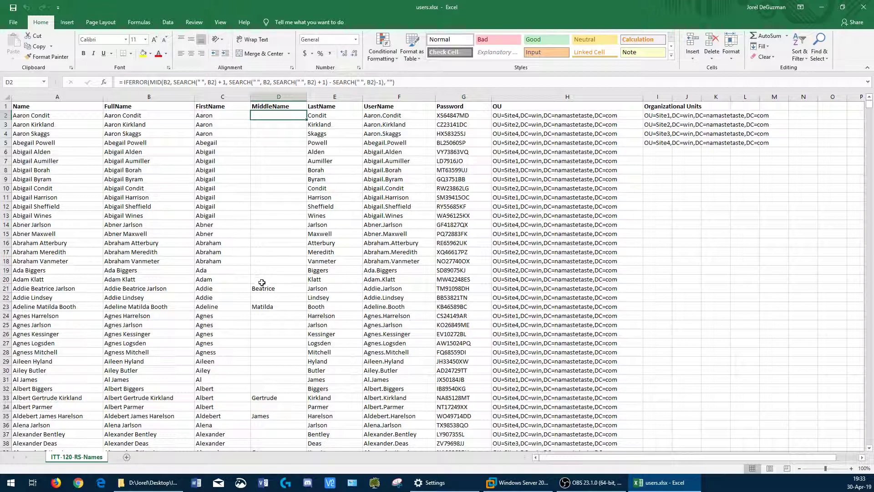
left_click(328, 121)
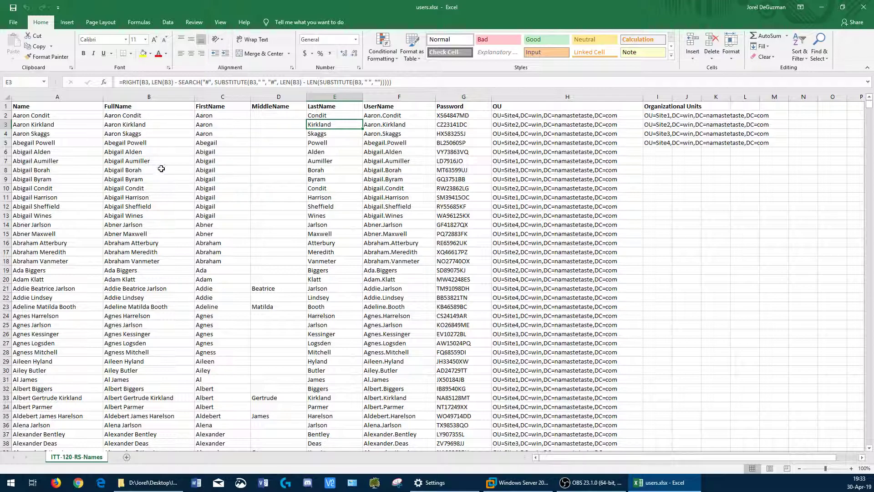
left_click(381, 117)
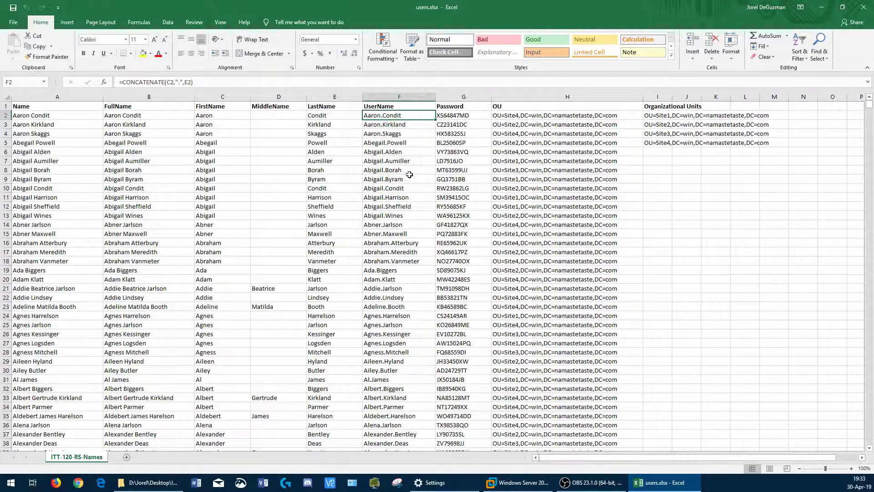
left_click(455, 118)
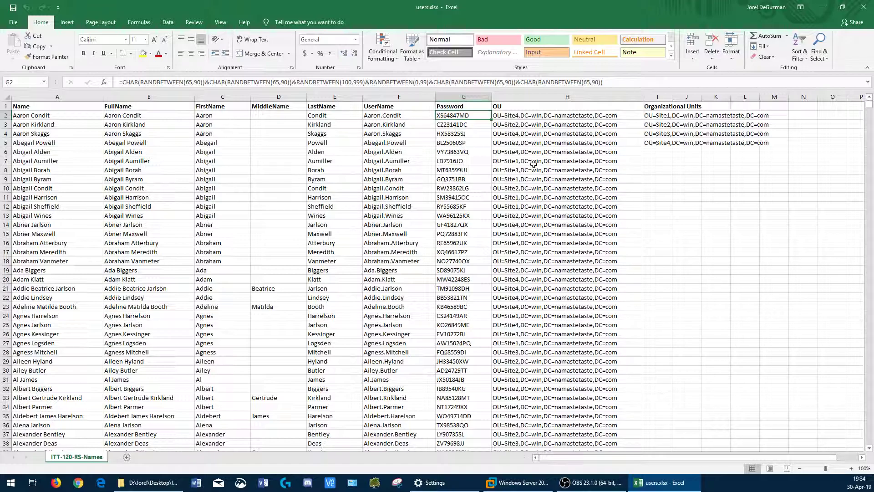
left_click(593, 125)
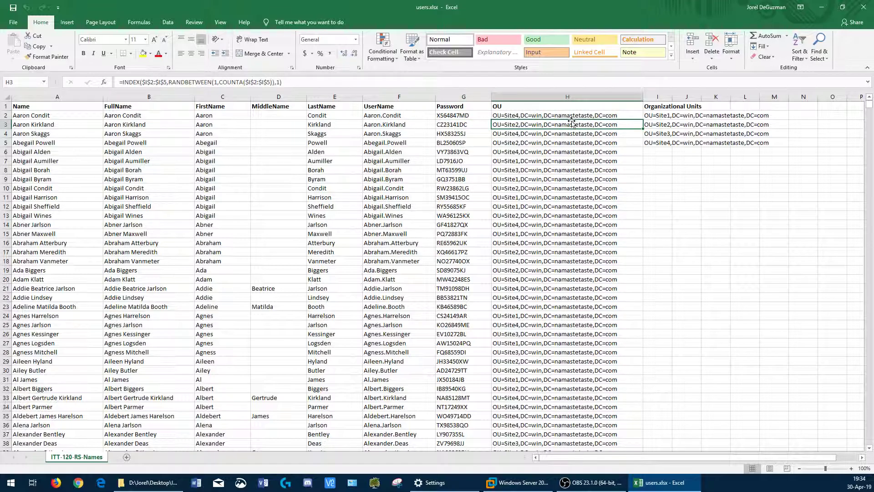
left_click(659, 123)
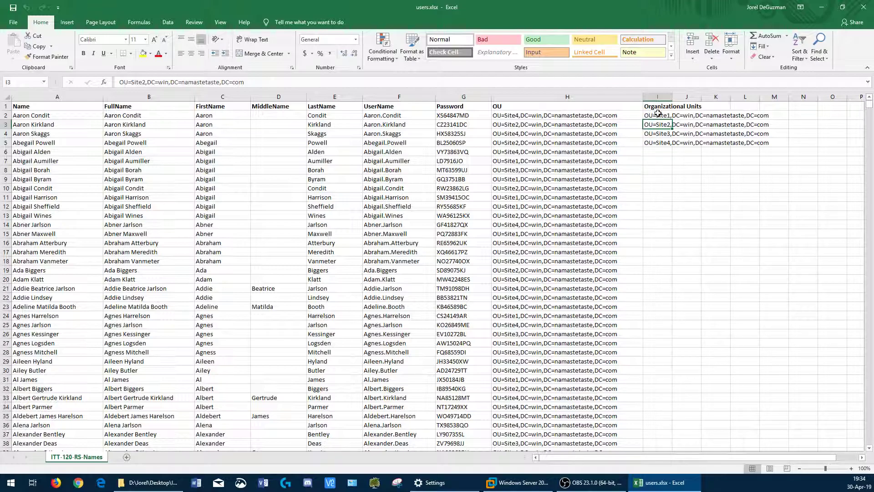
left_click(533, 115)
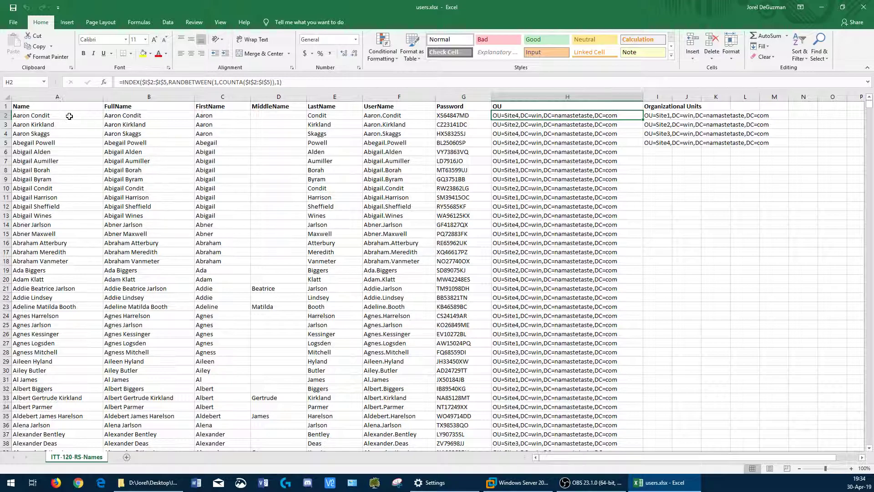
Step: Save the sheet as users.csv in CSV (Comma delimited) format in the Import folder, keeping that format
left_click(13, 23)
left_click(38, 114)
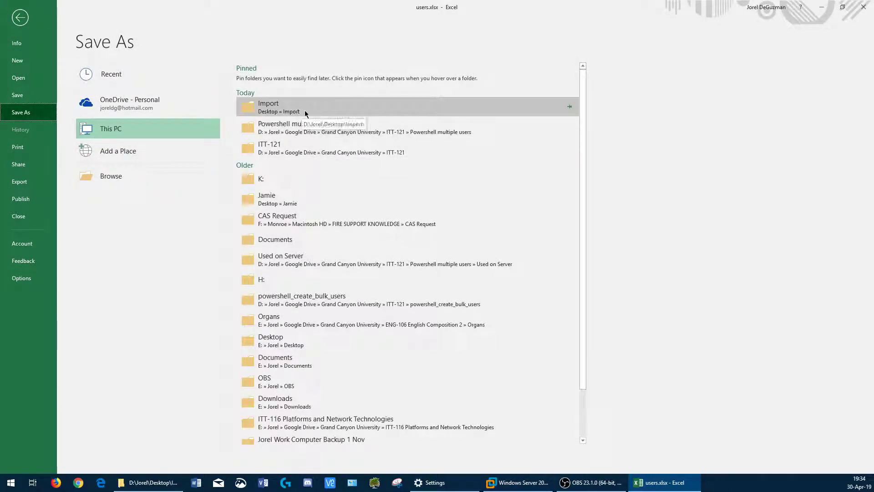
left_click(304, 111)
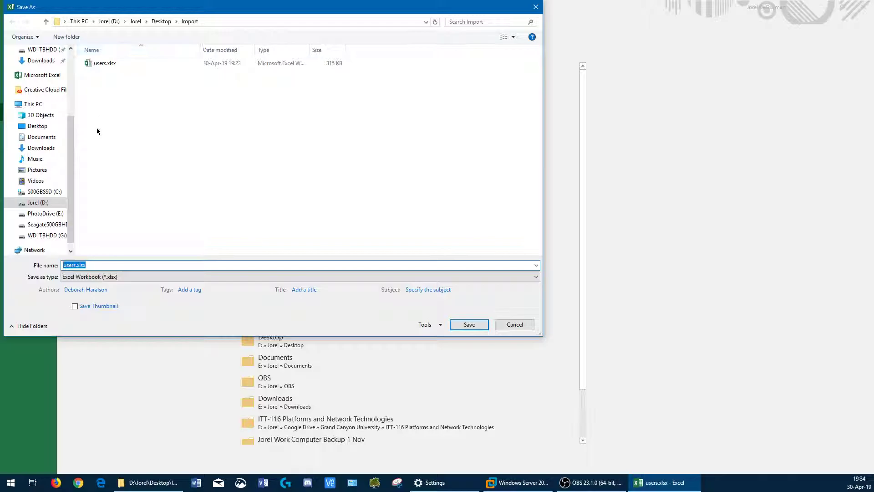
left_click(94, 277)
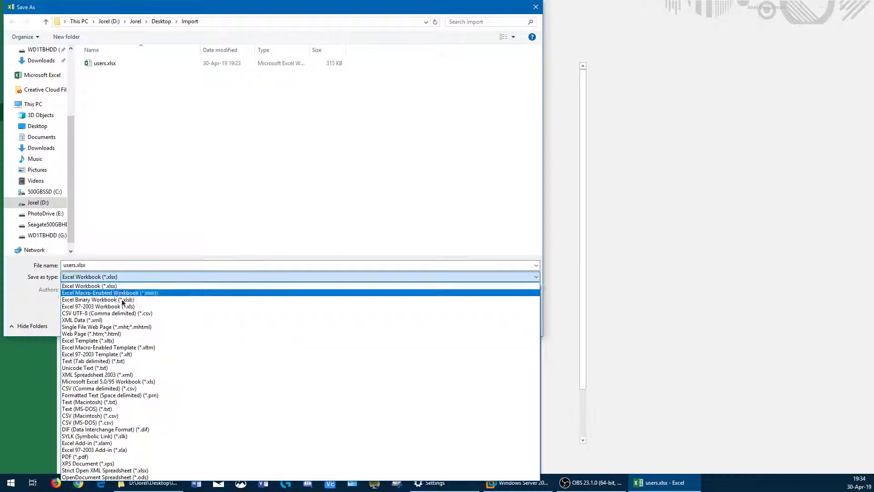
left_click(126, 388)
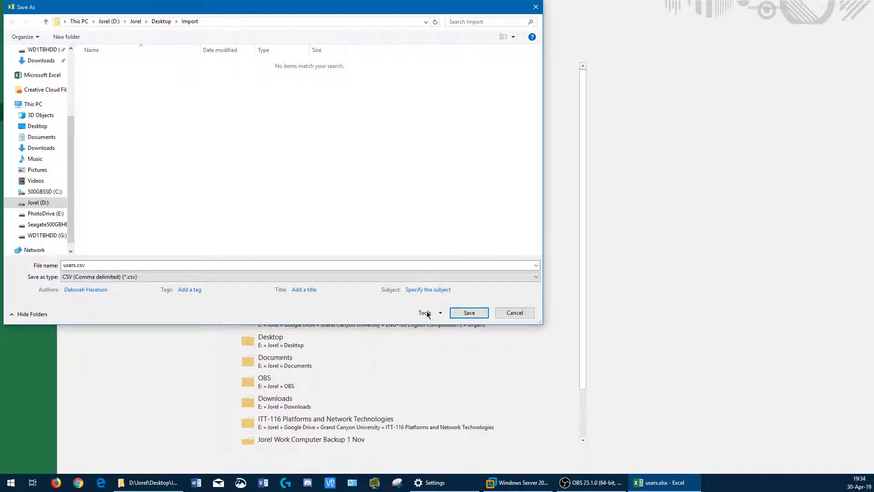
left_click(484, 311)
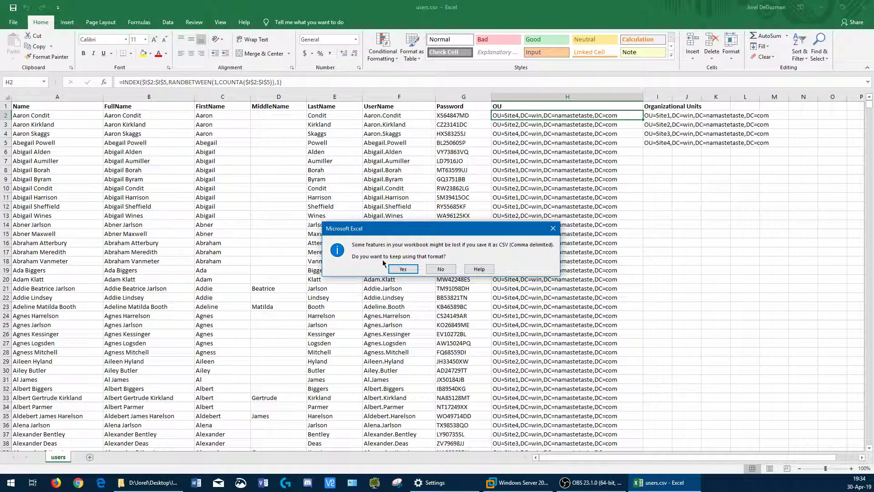
left_click(403, 269)
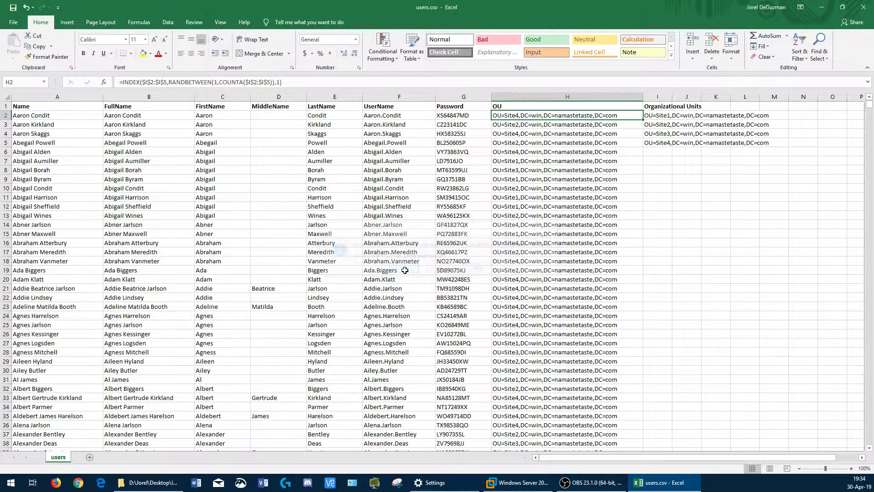
Step: Close Excel and open users.csv from the Import folder in Notepad
left_click(859, 10)
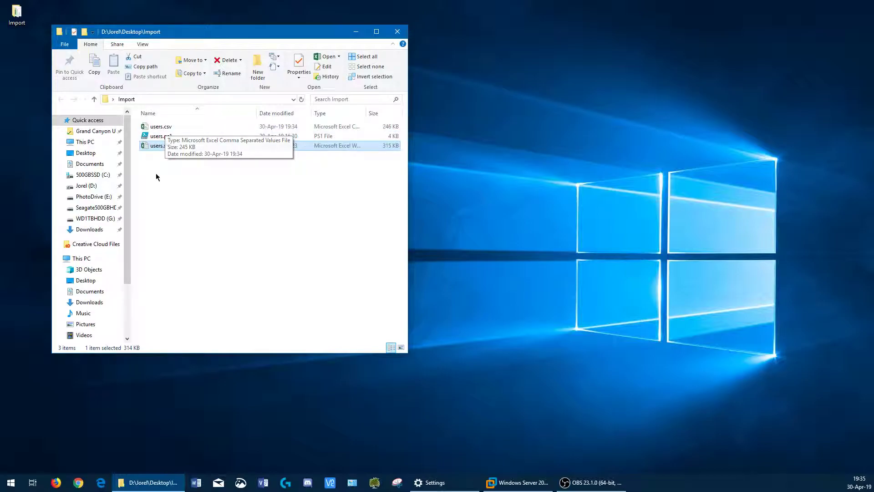
left_click(155, 136)
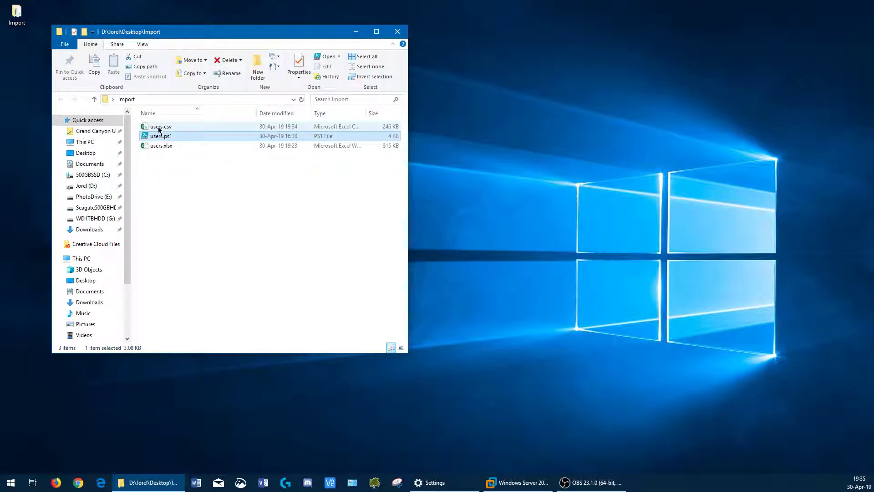
left_click(161, 128)
right_click(163, 127)
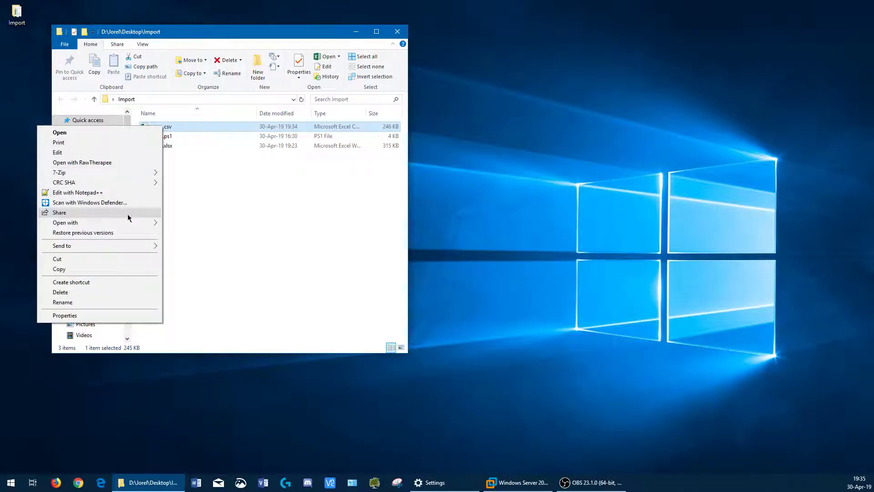
mouse_move(127, 224)
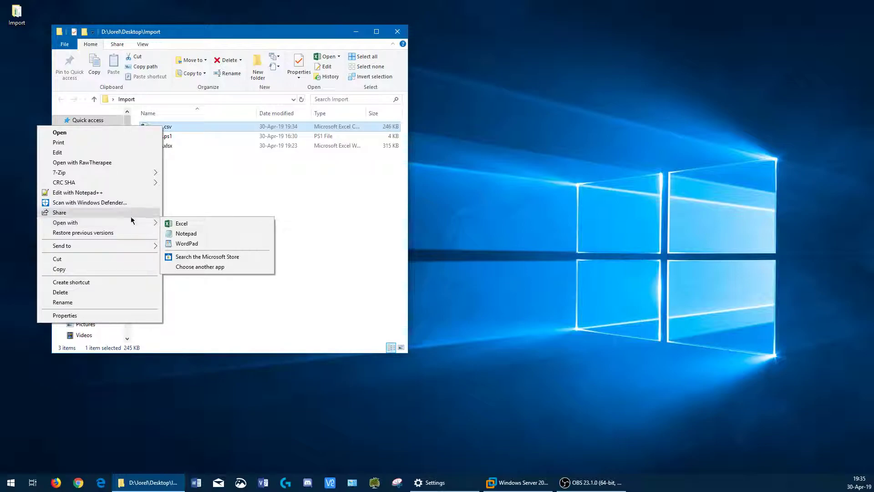
left_click(184, 234)
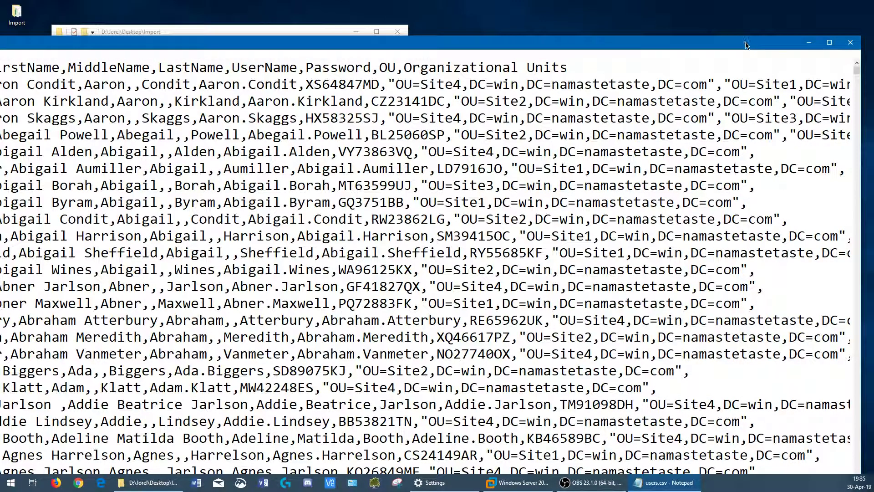
Step: Maximize Notepad and select a comma to confirm the fields are comma-delimited
double_click(728, 46)
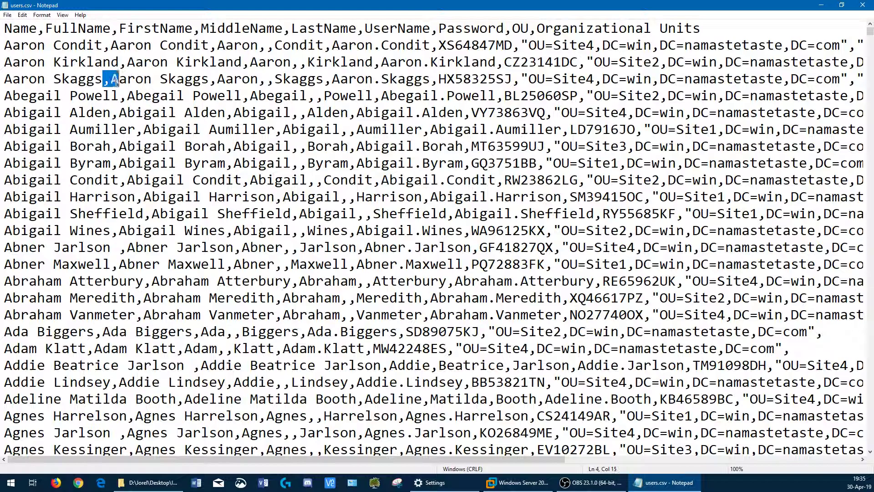
left_click_drag(116, 82, 110, 80)
left_click(862, 5)
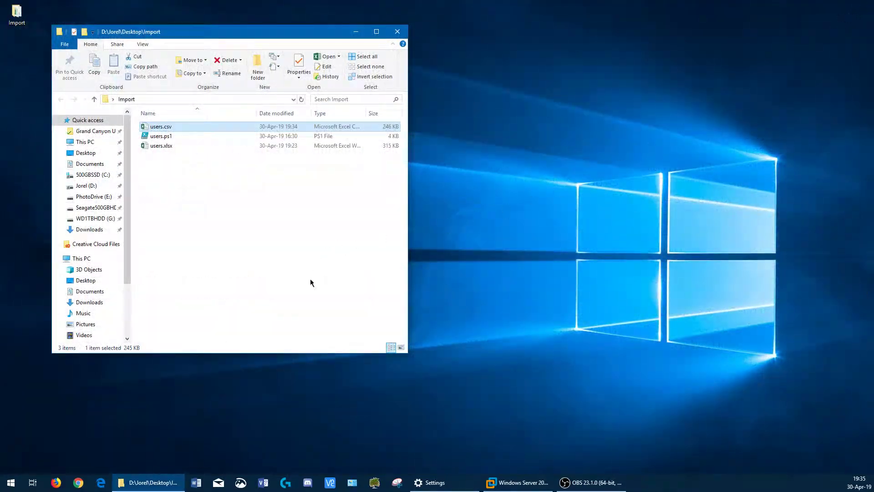
left_click(153, 136)
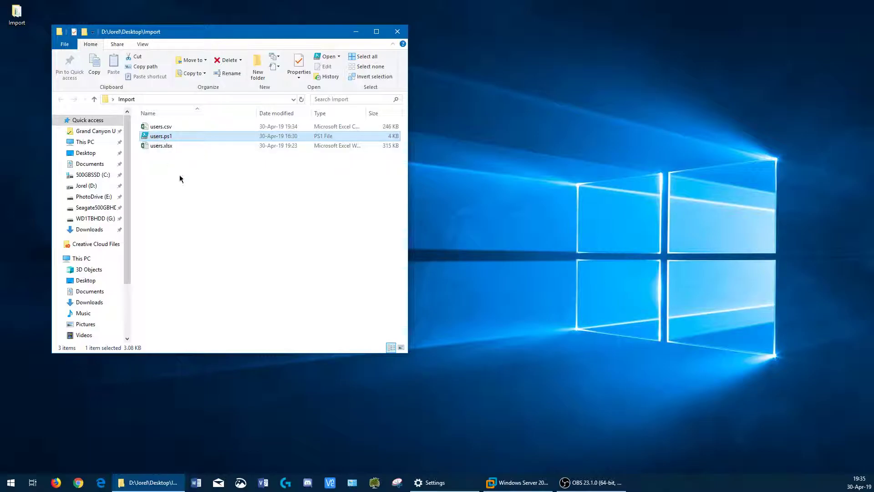
right_click(173, 139)
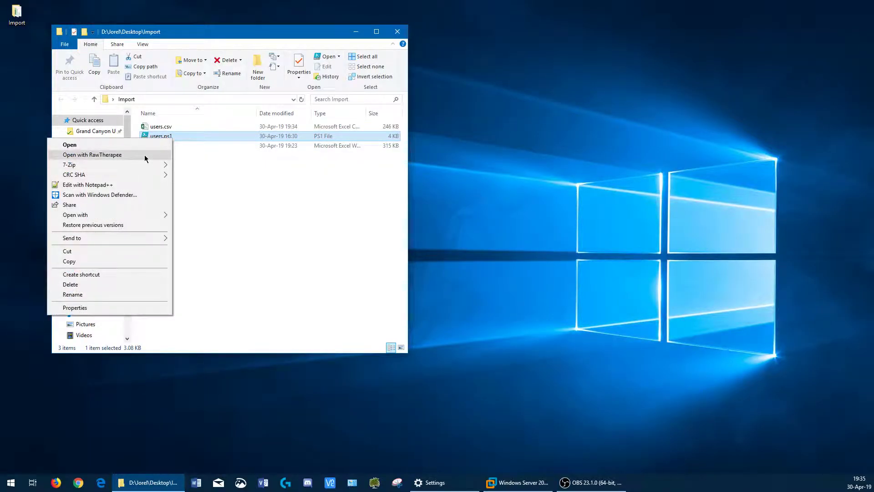
mouse_move(141, 215)
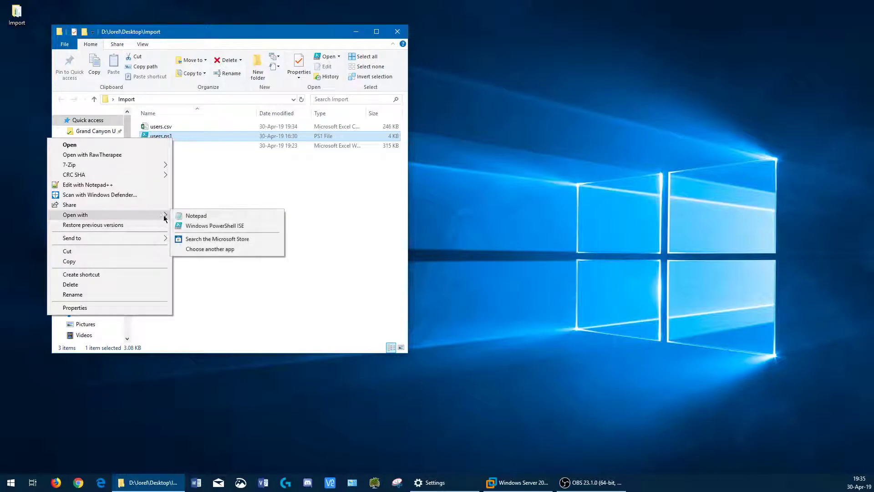
left_click(197, 226)
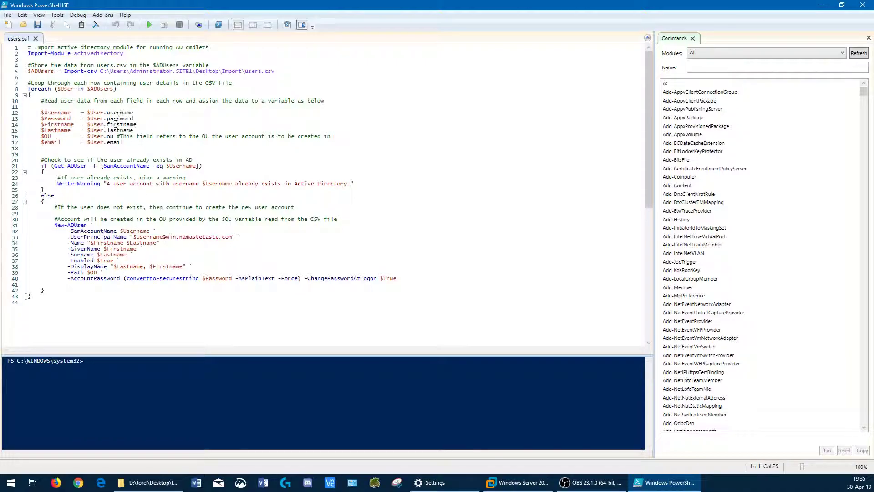
left_click_drag(100, 71, 276, 69)
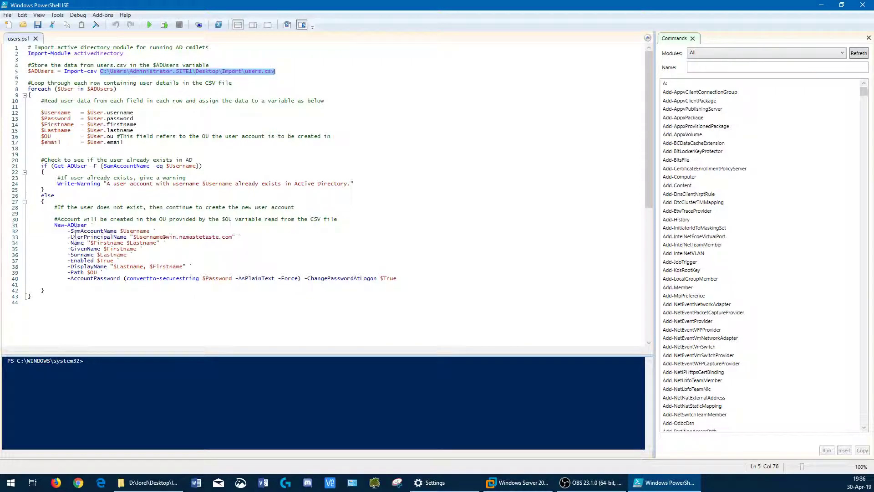
left_click_drag(80, 231, 155, 284)
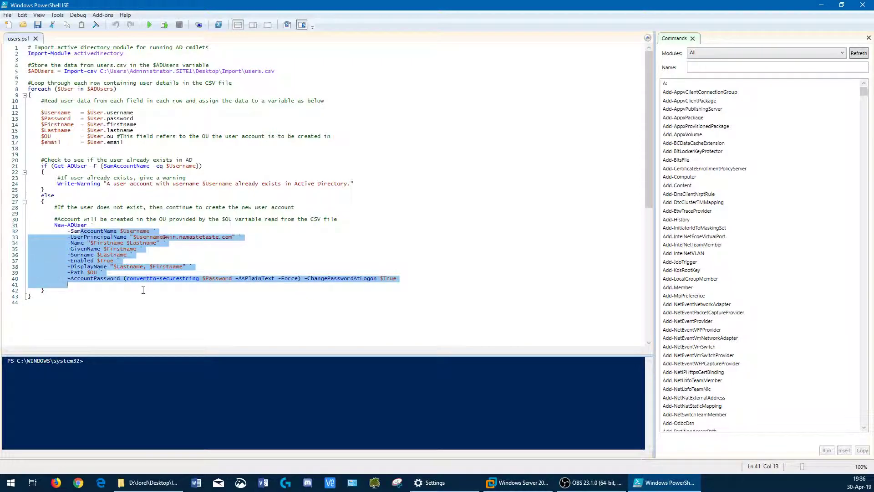
left_click(142, 290)
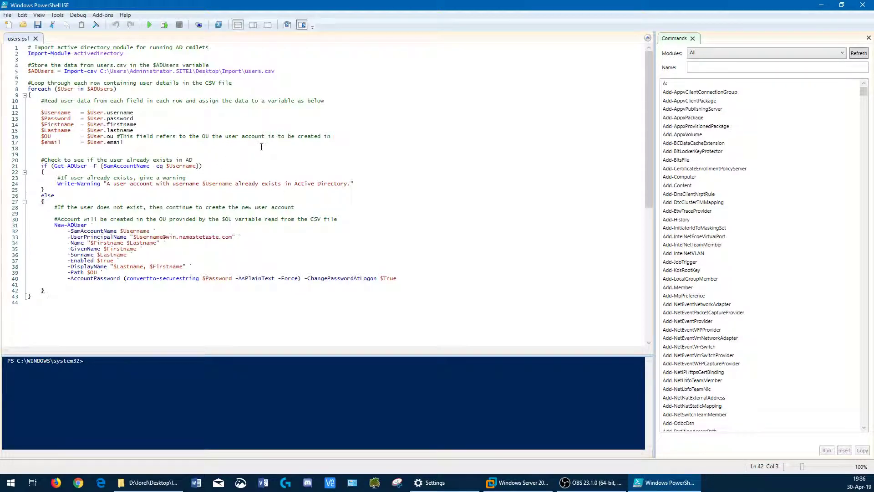
Step: Close PowerShell ISE and the Import window, copy the desktop Import folder, and switch to the Windows Server VM
left_click(863, 5)
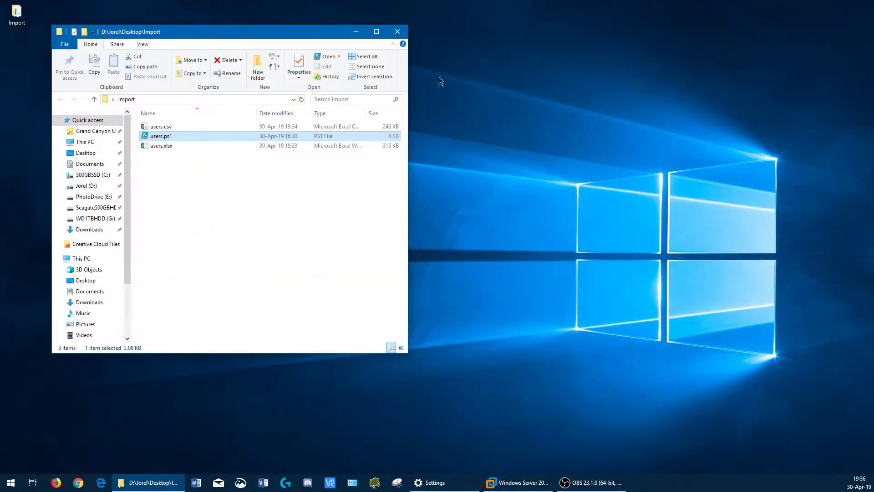
left_click(397, 32)
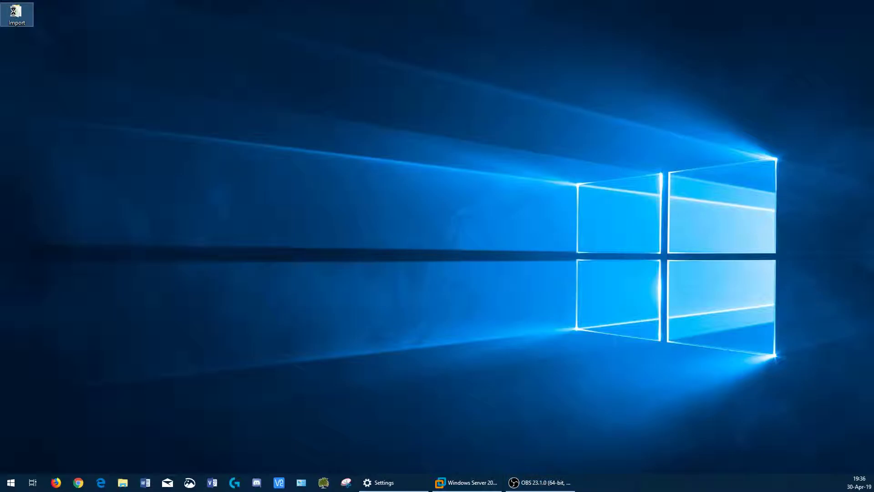
right_click(17, 15)
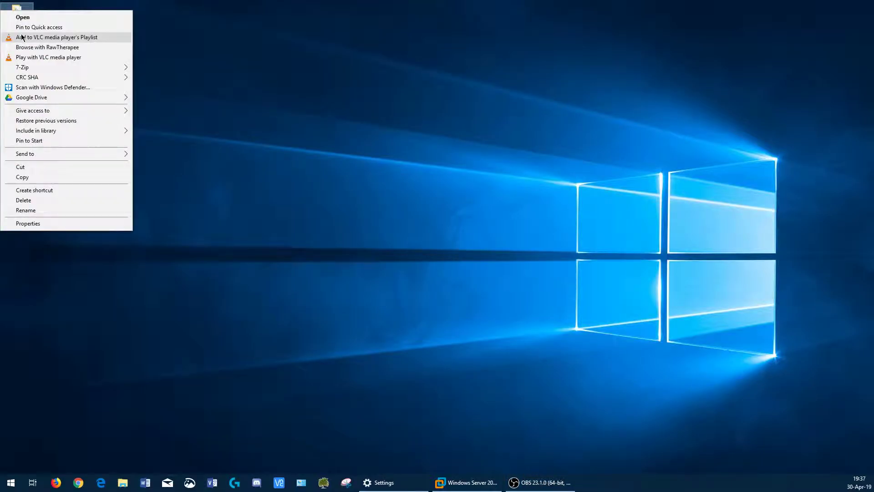
left_click(40, 178)
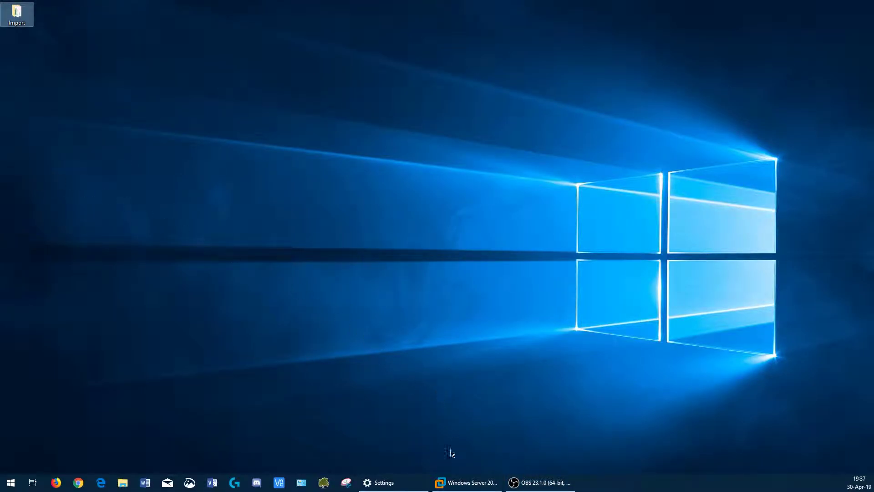
left_click(457, 488)
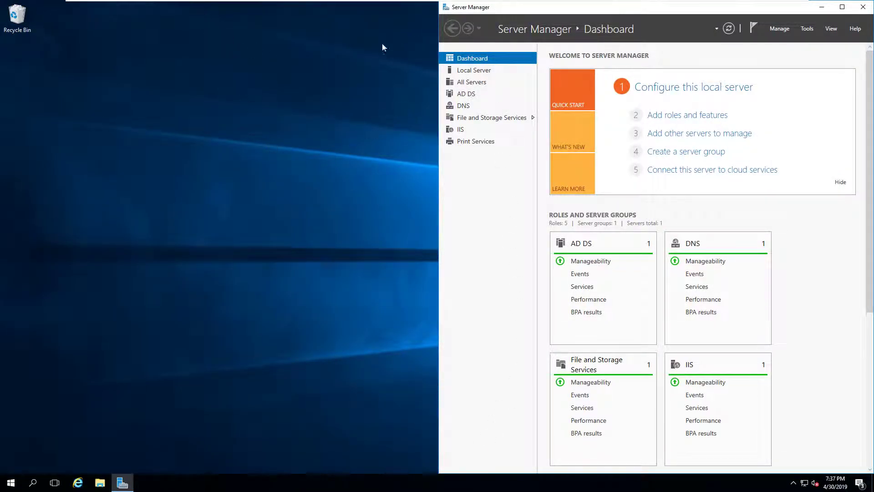
Step: Paste the copied Import folder onto the Windows Server 2016 VM desktop
mouse_move(142, 2)
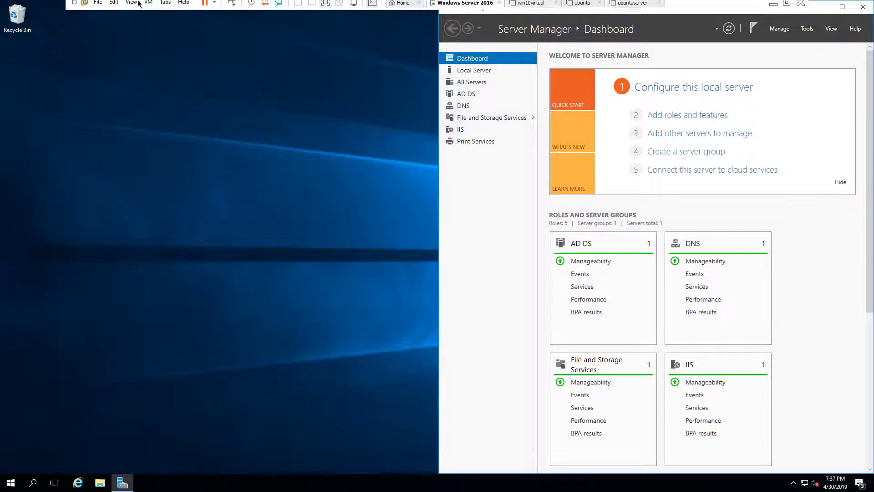
right_click(139, 112)
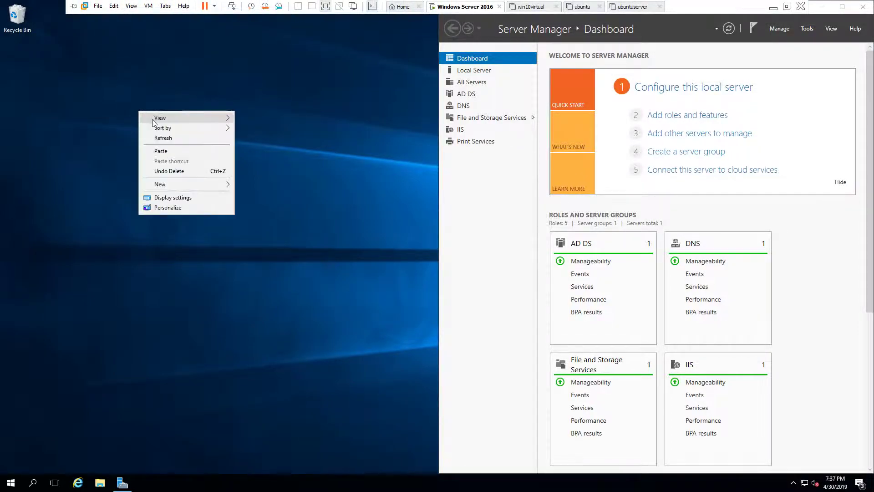
left_click(165, 153)
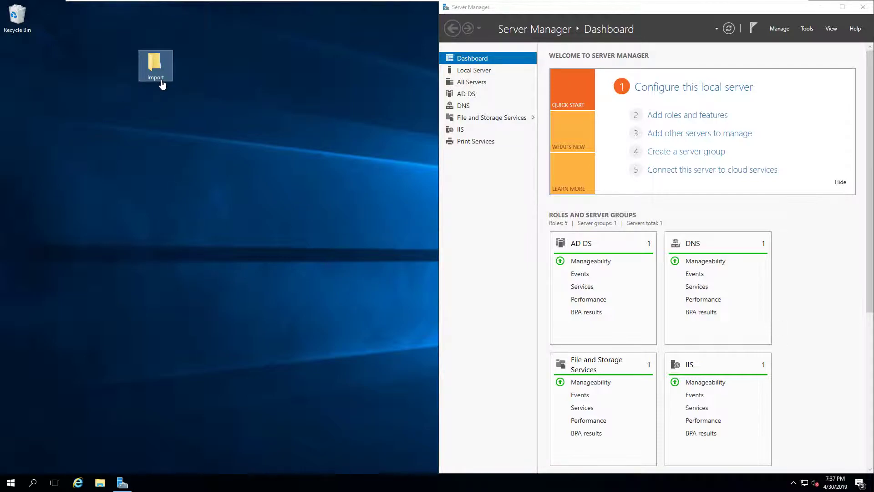
mouse_move(205, 4)
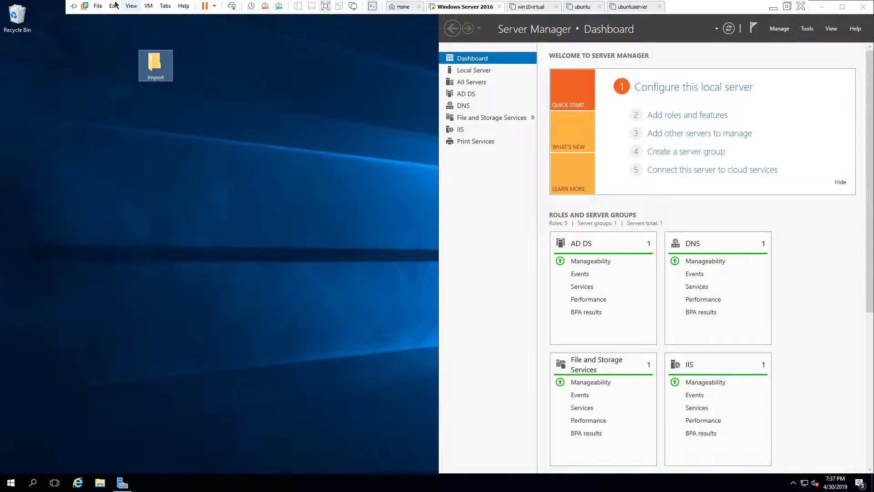
left_click(98, 6)
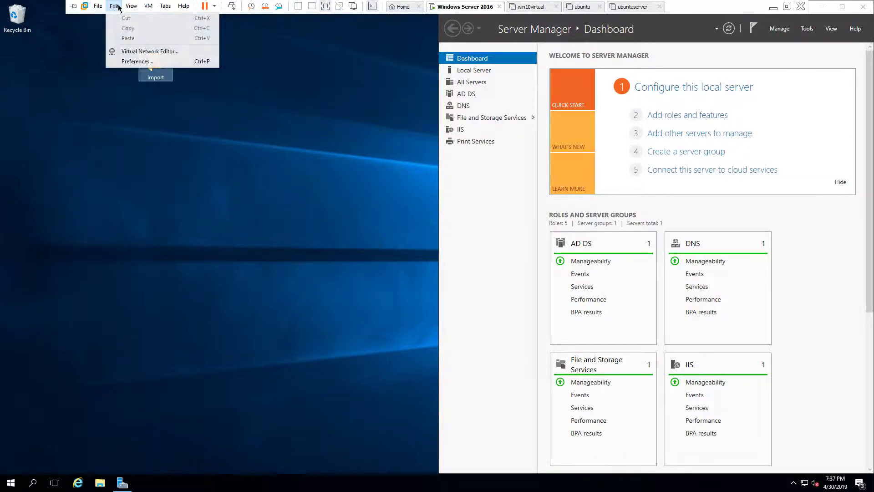
left_click(116, 62)
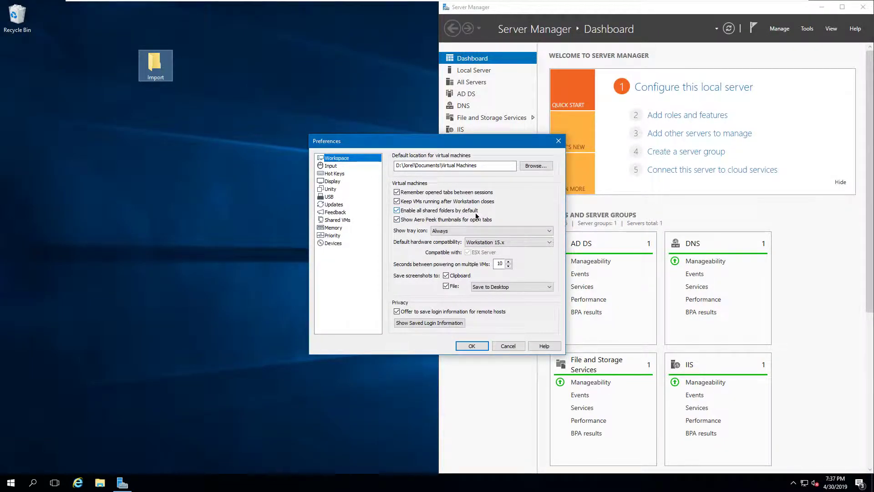
left_click(479, 348)
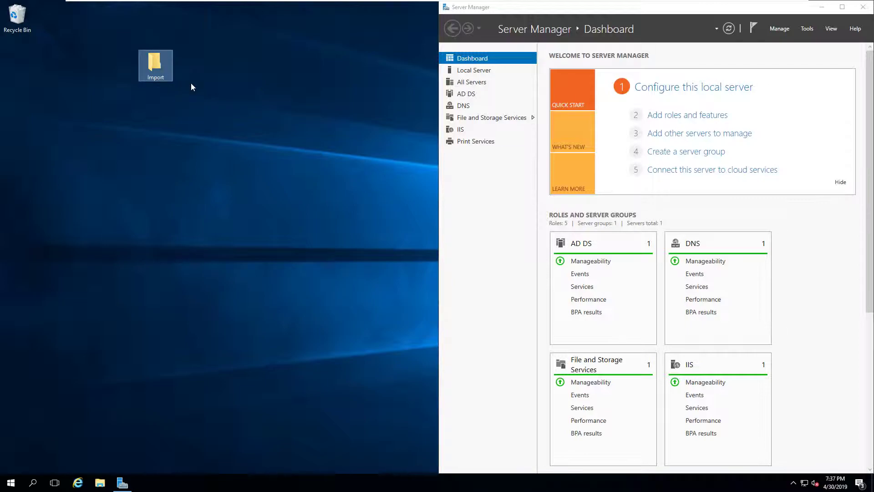
Step: Open the VM's Import folder, snap it to the left half, and select users.xlsx then users.csv
double_click(151, 61)
left_click_drag(452, 84, 1, 137)
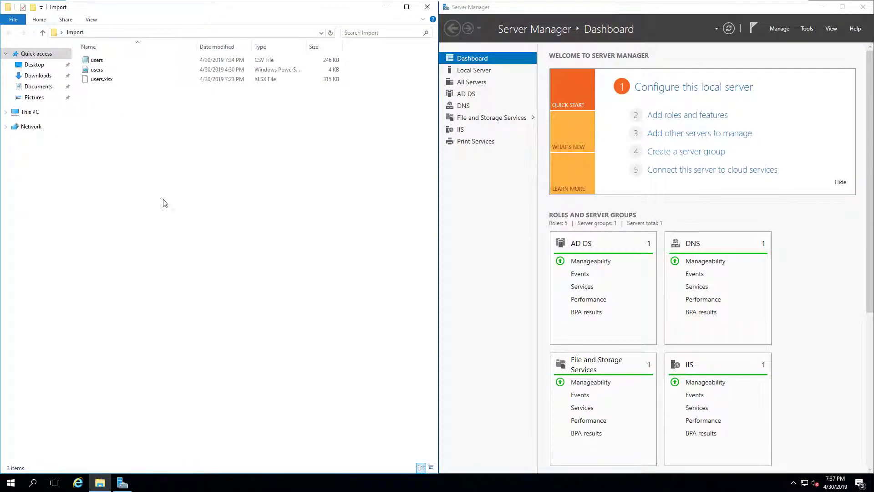
left_click(101, 81)
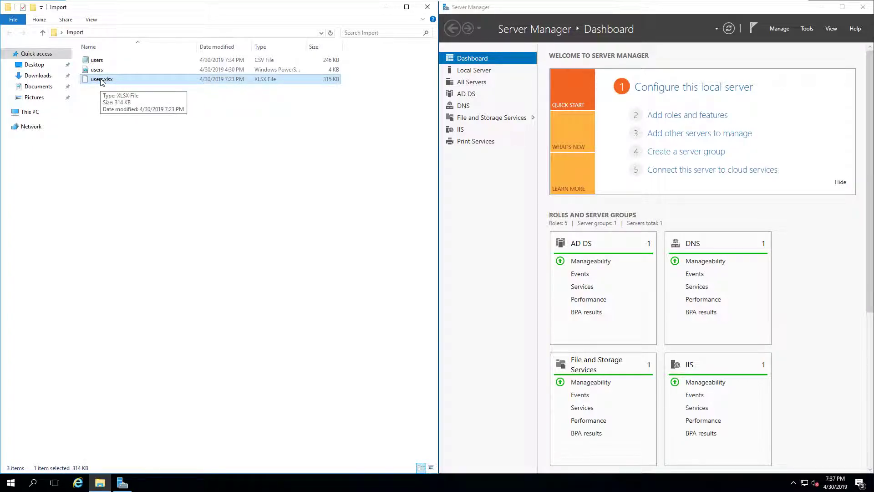
left_click(98, 62)
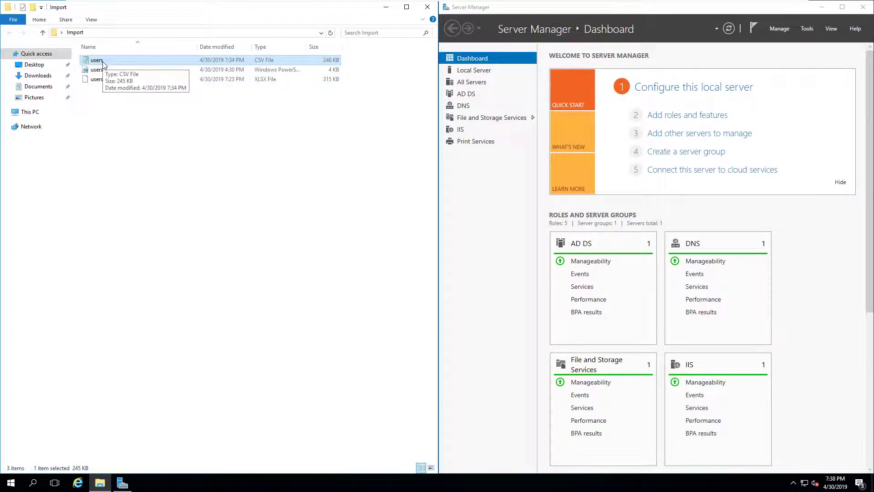
Step: Preview users.csv in Notepad, then duplicate it as a backup copy (users - Copy)
right_click(103, 65)
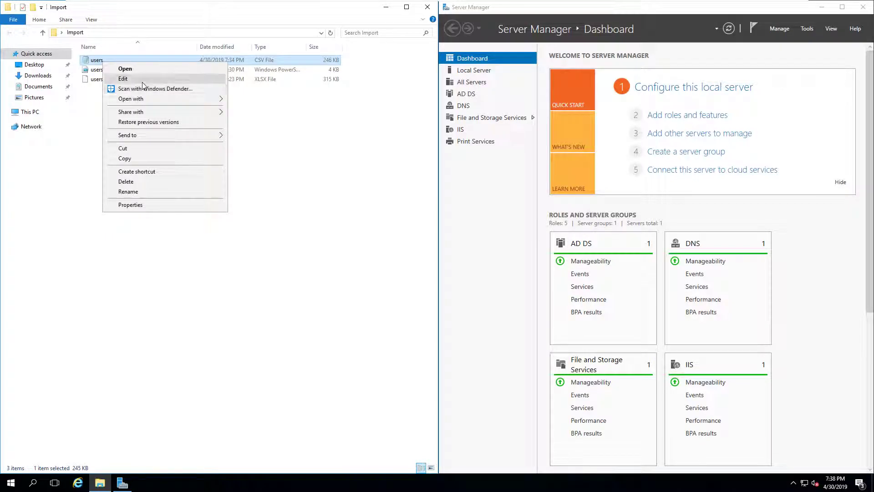
left_click(142, 81)
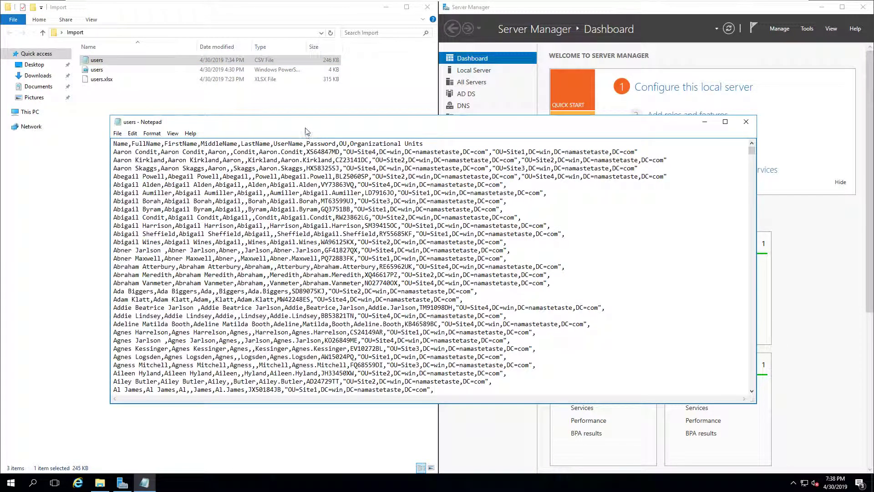
left_click_drag(306, 131, 3, 46)
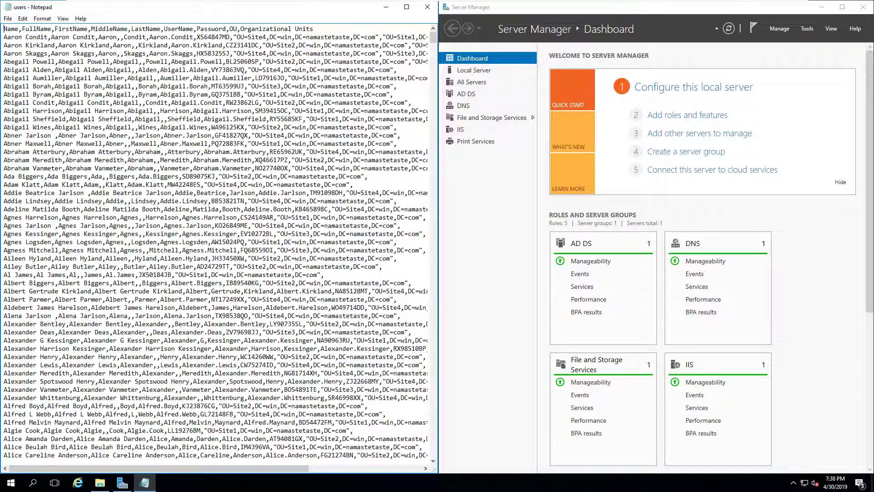
left_click(428, 8)
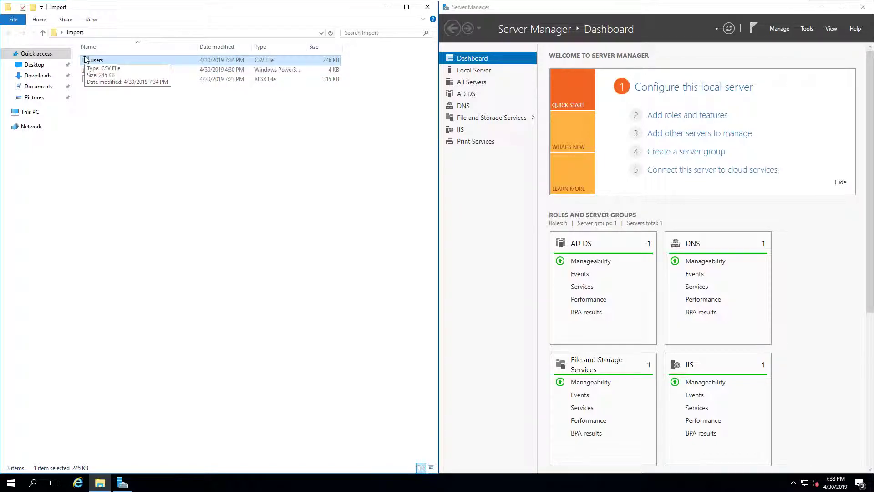
key("ctrl+c")
key("ctrl+v")
left_click(93, 69)
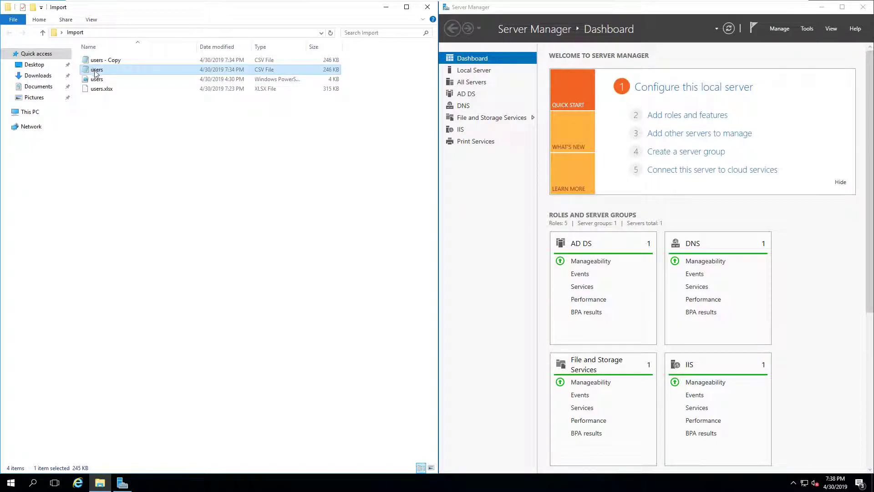
right_click(95, 72)
left_click(112, 86)
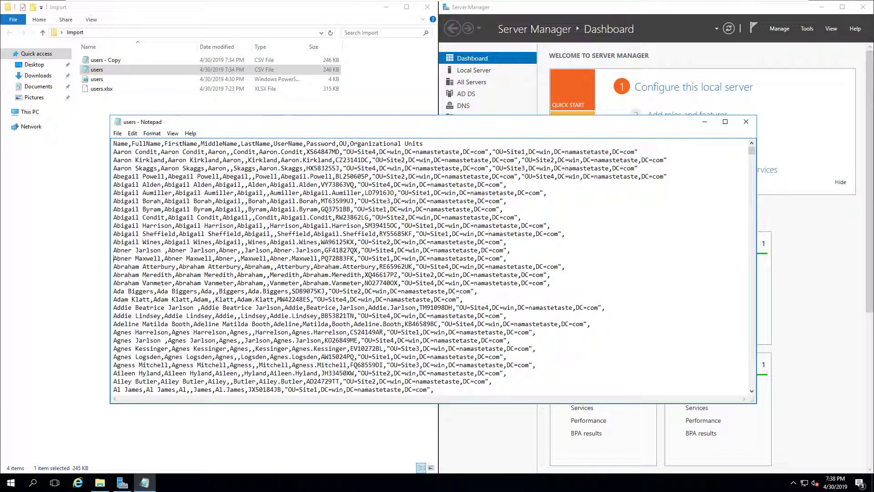
left_click_drag(113, 258, 218, 316)
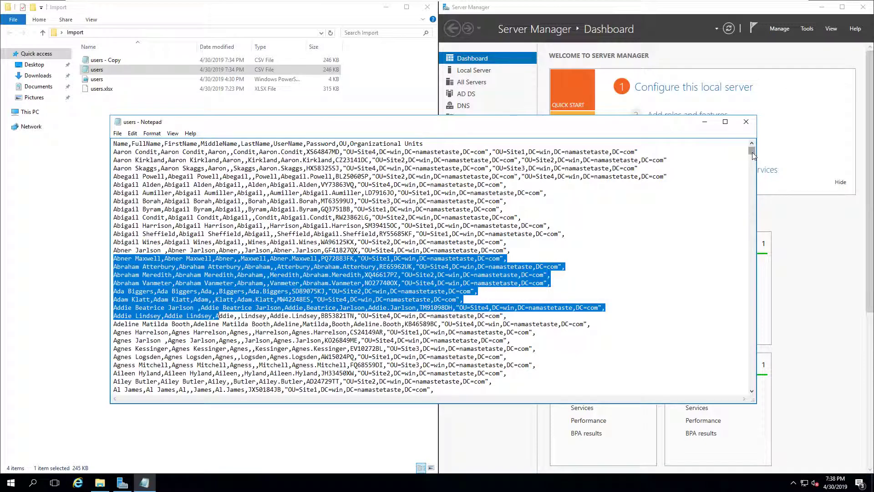
left_click_drag(751, 150, 745, 381)
key("ctrl+End")
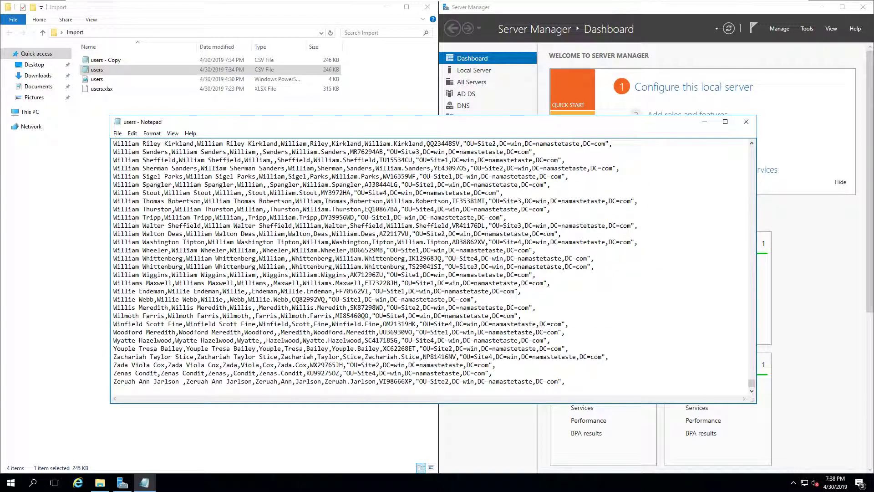
key("ctrl+shift+End")
key("Delete")
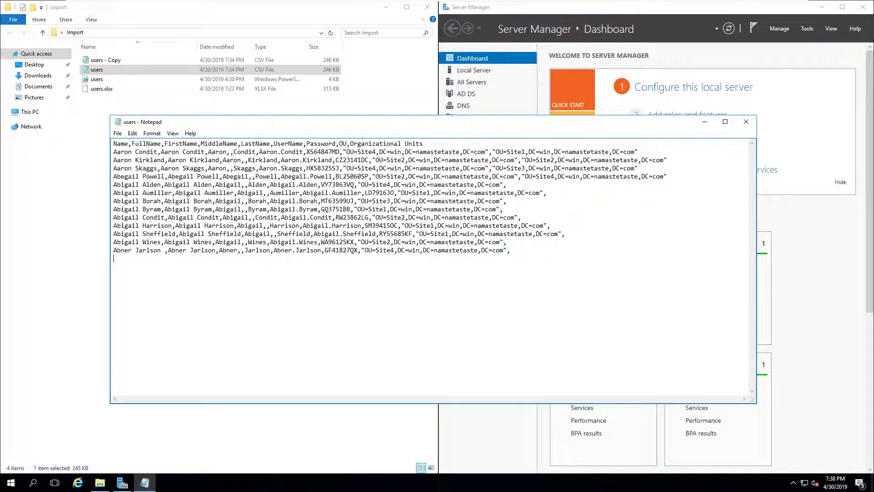
Step: Save the trimmed users.csv and close Notepad
left_click(118, 133)
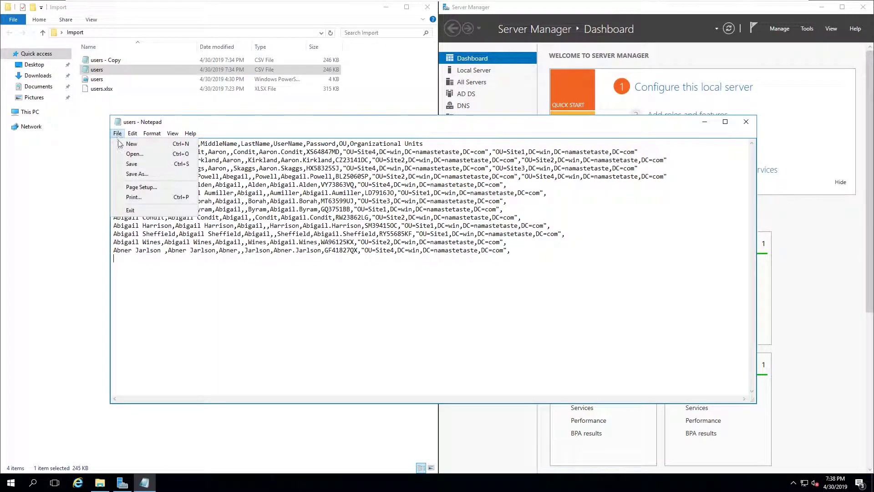
left_click(132, 164)
left_click(743, 122)
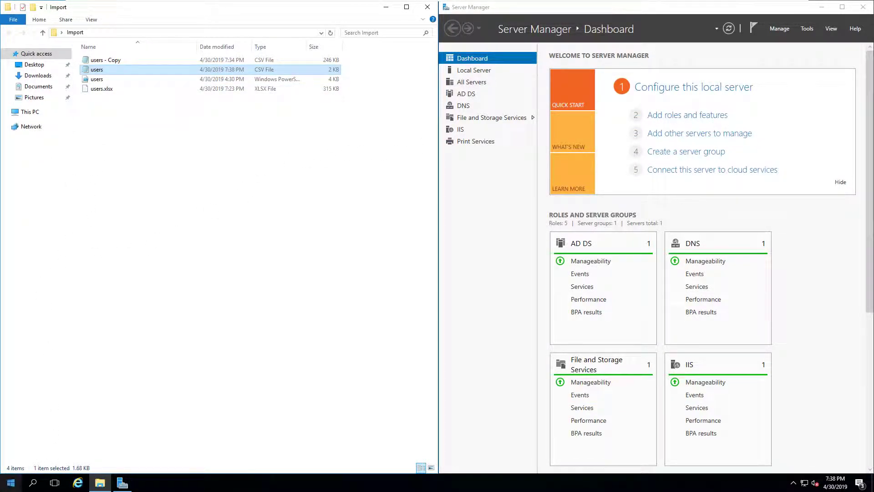
Step: Launch Windows PowerShell ISE from the Start menu with Run as administrator
left_click(11, 483)
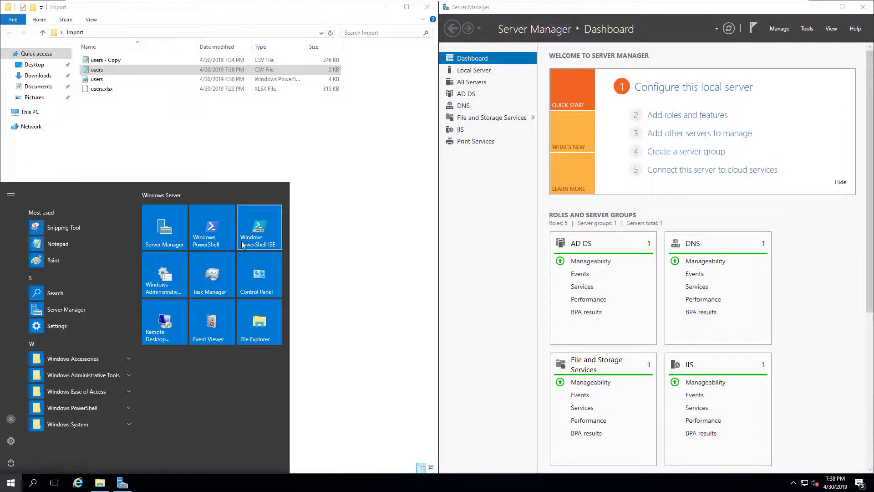
right_click(263, 230)
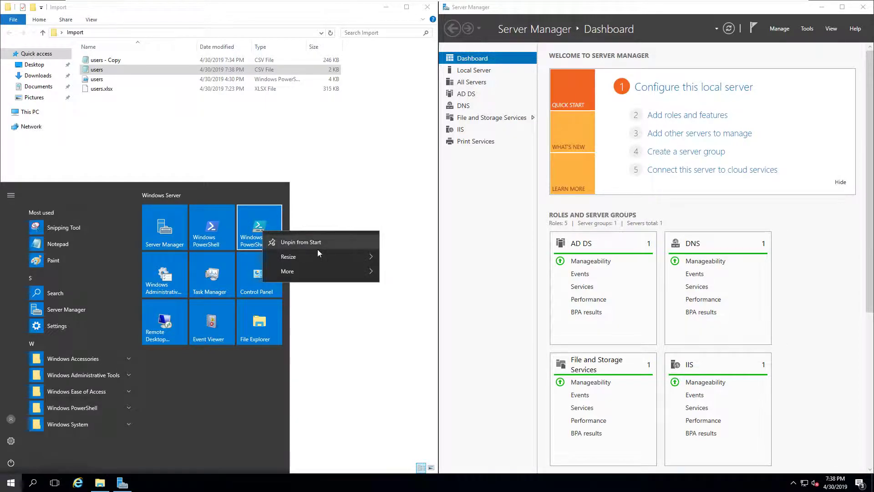
mouse_move(315, 280)
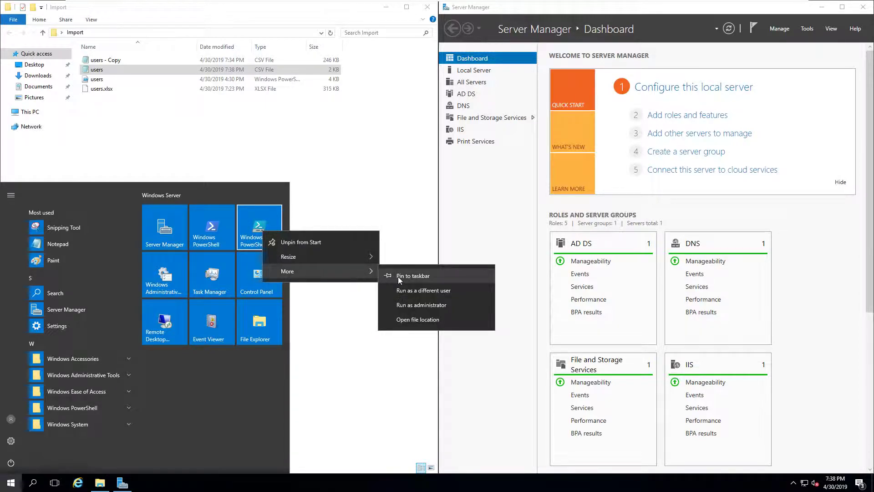
left_click(427, 304)
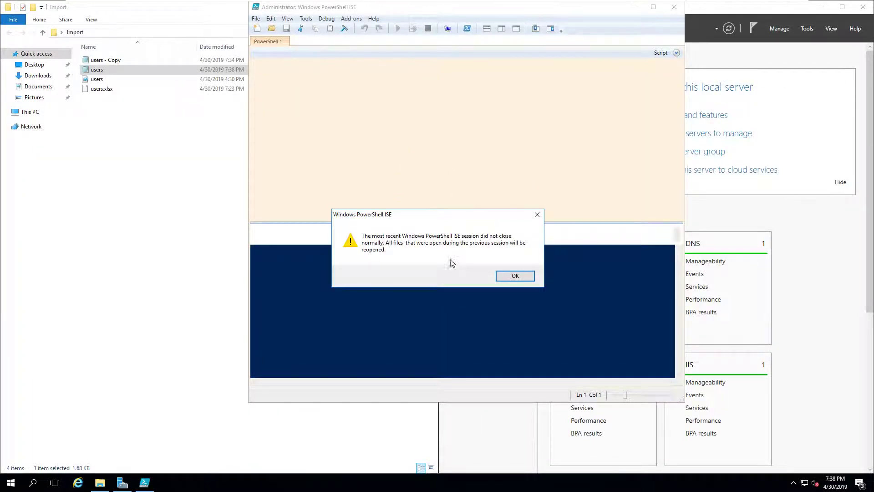
Step: Dismiss the warning, stop the restored script, open Desktop\Import\users.ps1 and resize the editor and console panes
left_click(512, 274)
key("F5")
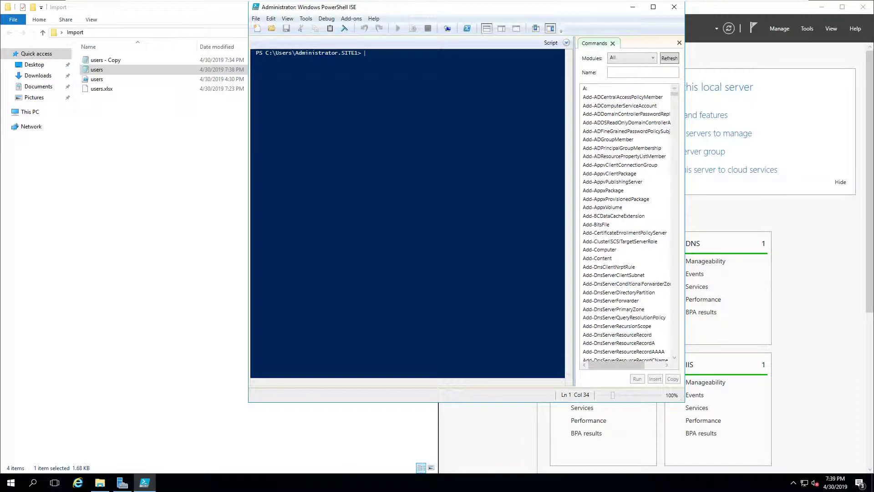
left_click(273, 30)
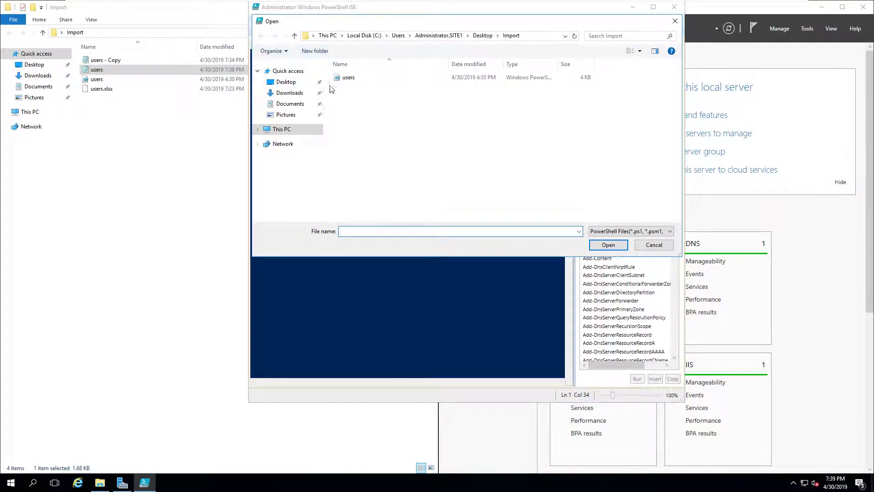
left_click(482, 36)
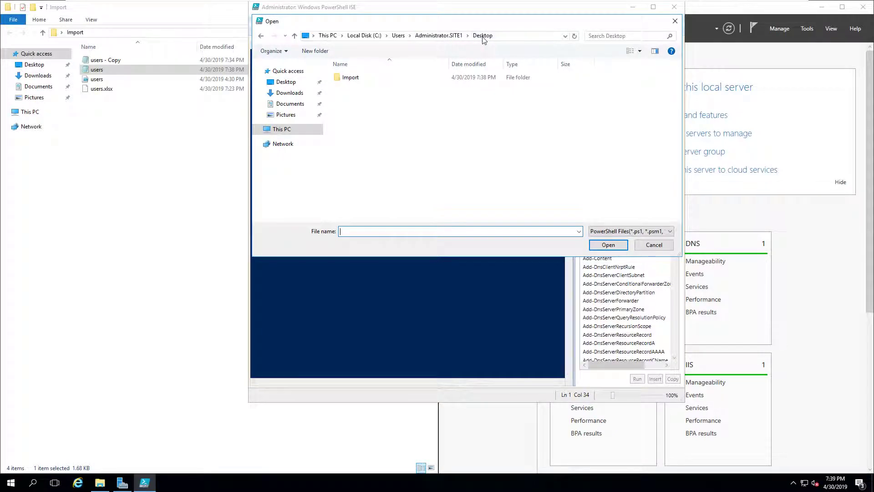
double_click(347, 77)
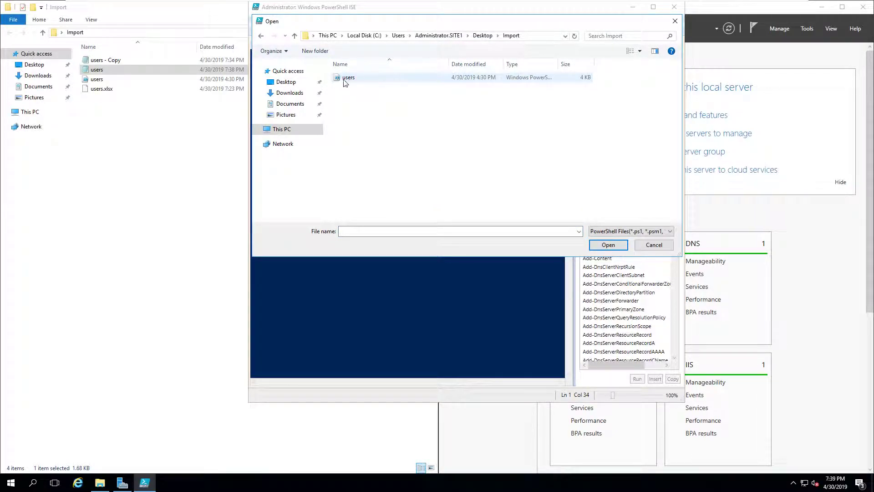
double_click(345, 78)
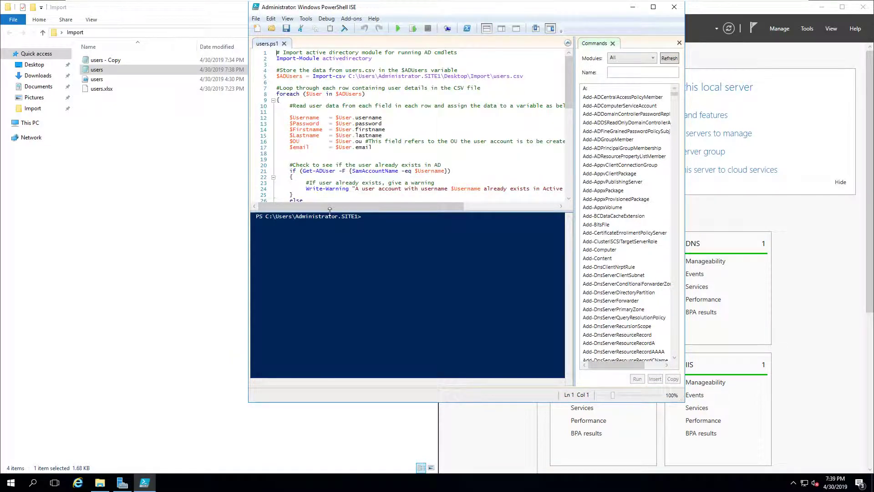
left_click_drag(330, 210, 335, 304)
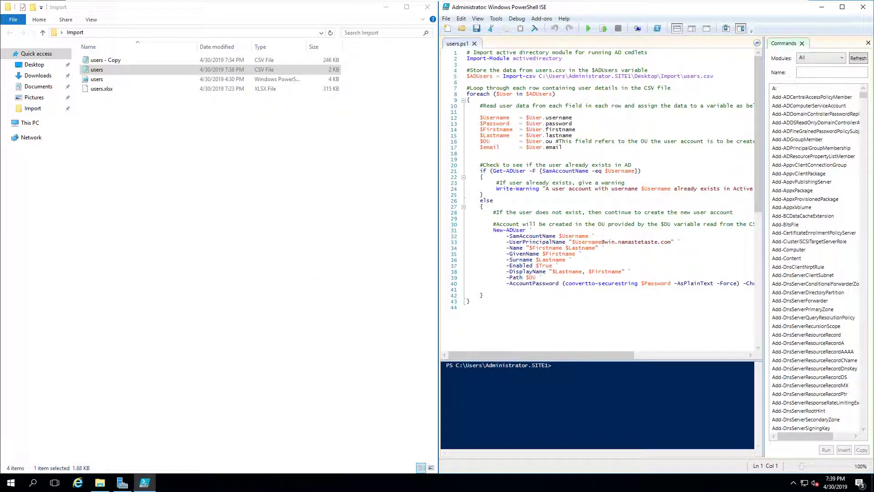
left_click_drag(538, 359, 552, 282)
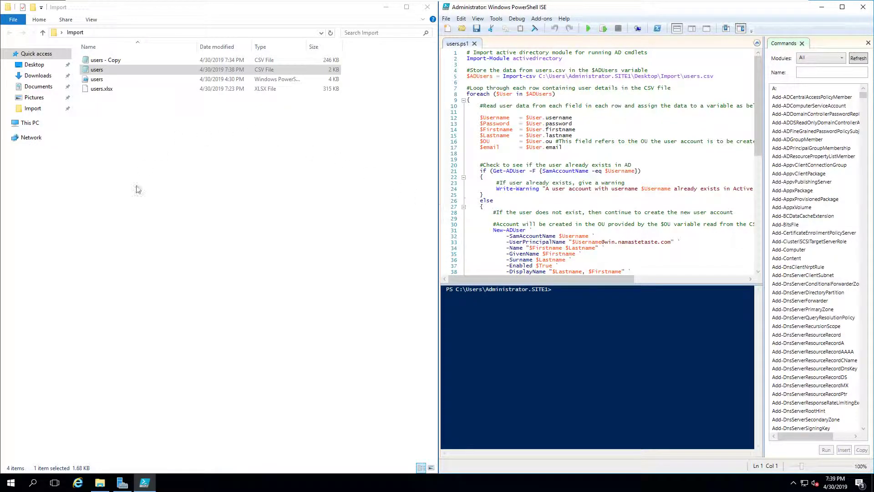
Step: Verify the users.csv path on line 5 of users.ps1, then run the script
left_click(94, 70)
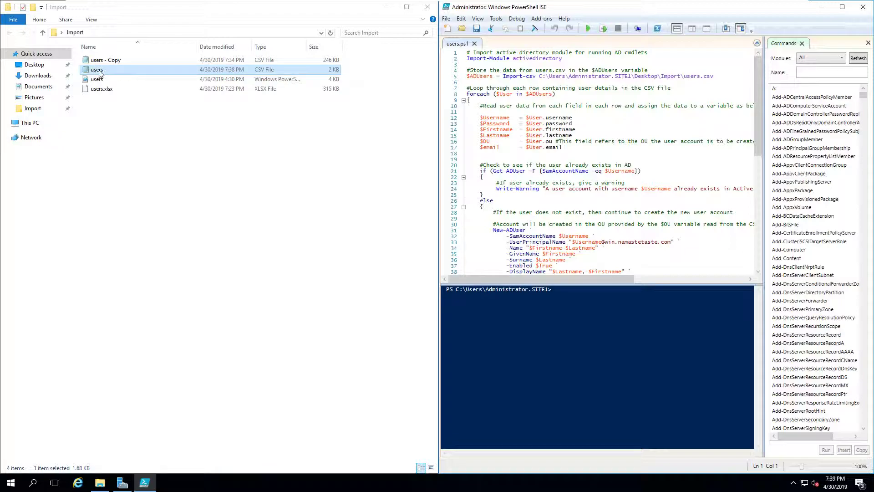
left_click_drag(97, 74, 395, 104)
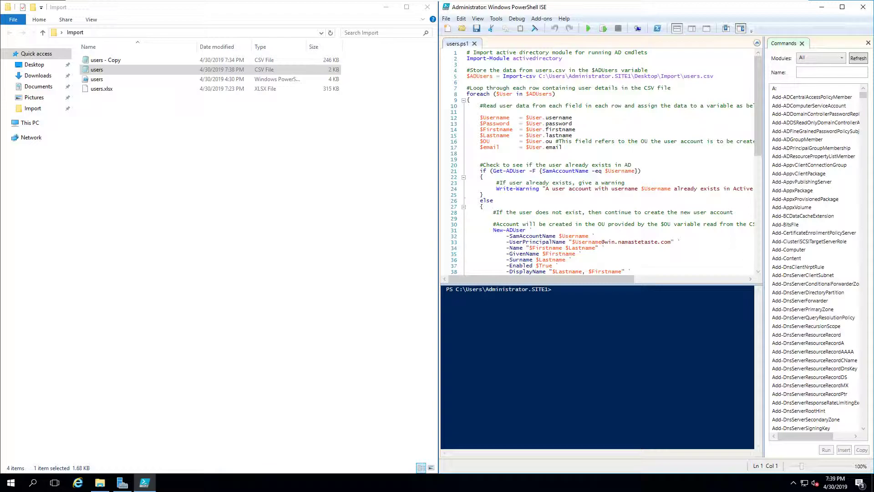
left_click(671, 76)
left_click(588, 29)
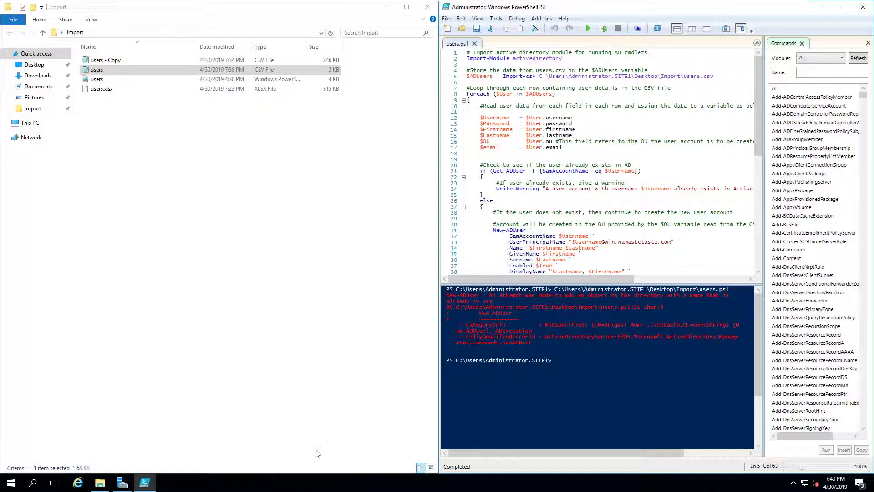
Step: Launch Active Directory Users and Computers from Server Manager's Tools menu
left_click(125, 486)
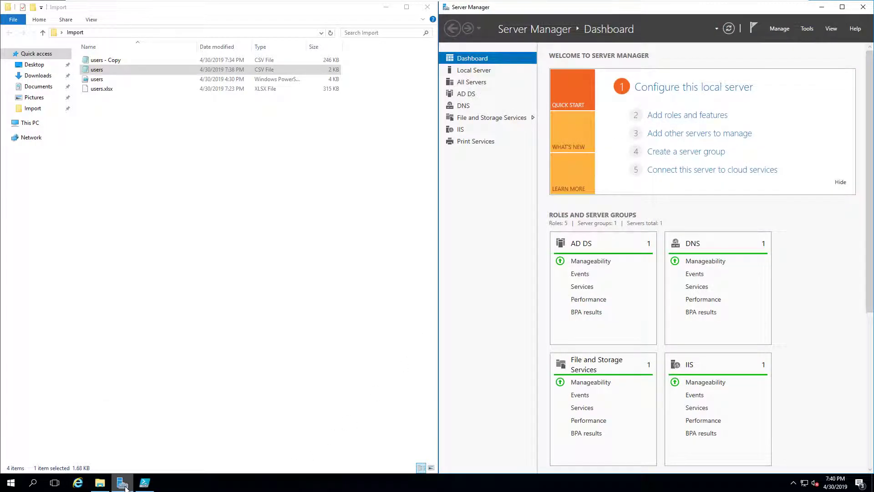
left_click(804, 29)
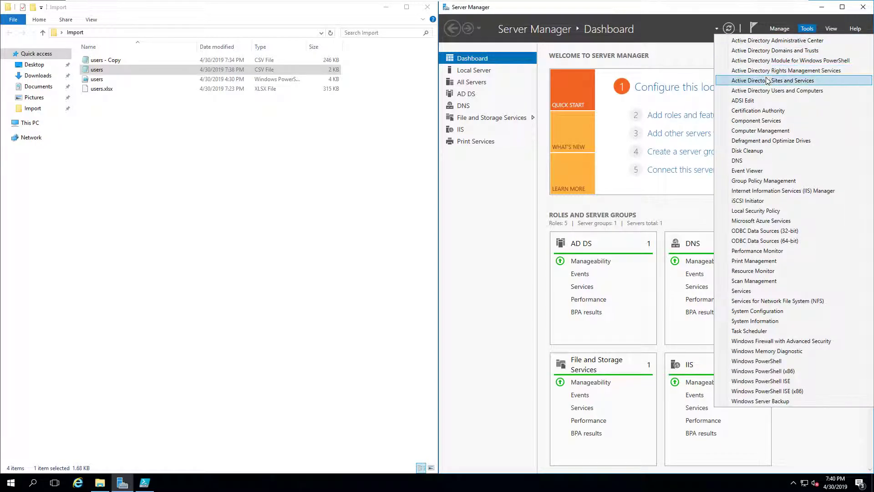
left_click(765, 91)
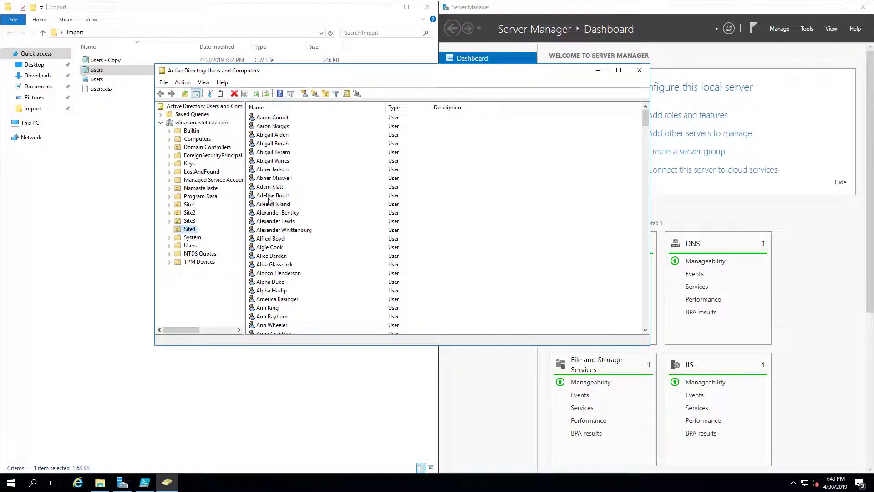
scroll(269, 201, "down", 8)
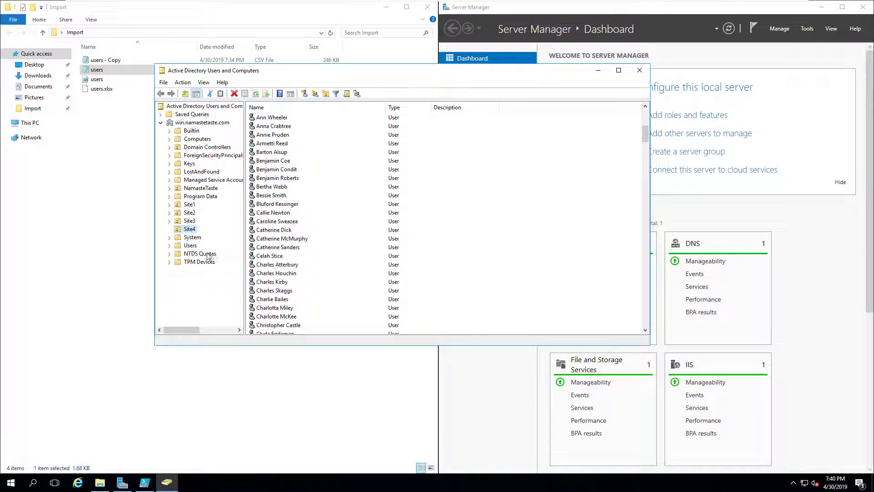
Step: Delete all 343 user accounts in the Site1 OU
left_click(189, 205)
left_click(296, 171)
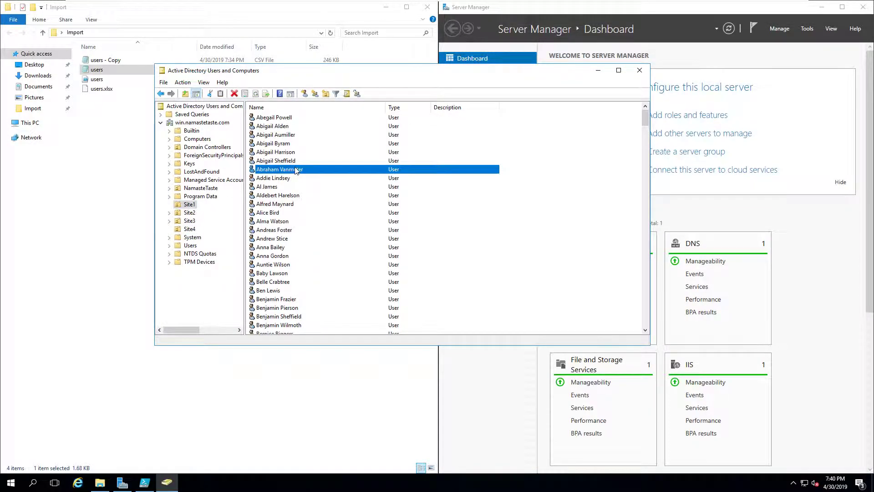
key("ctrl+a")
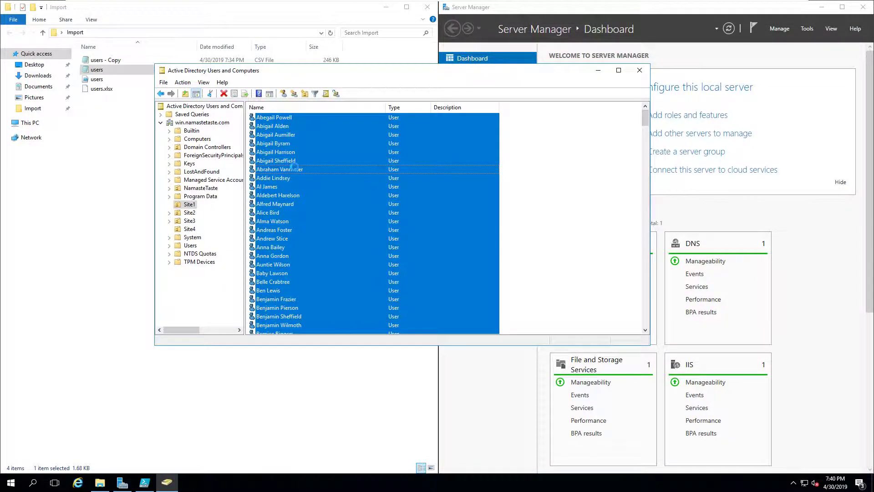
key("Delete")
left_click(450, 275)
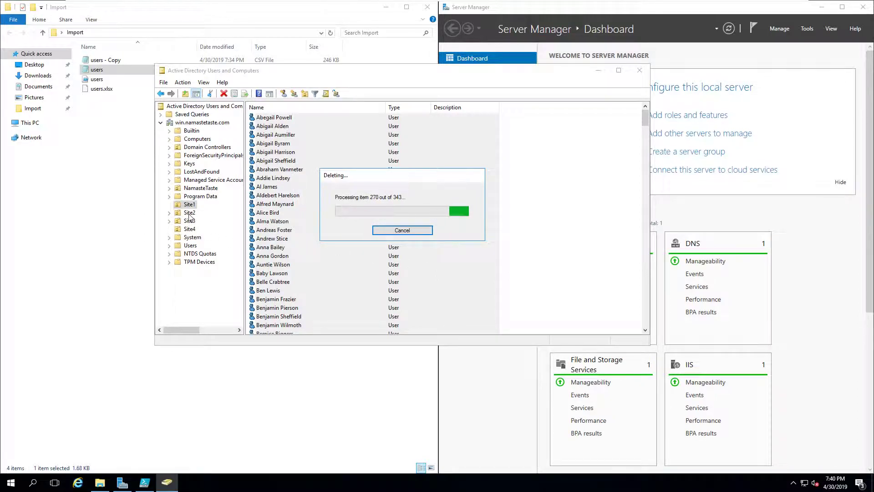
Step: Delete every user account in Site2, then all 340 users in Site3
left_click(188, 212)
left_click(353, 195)
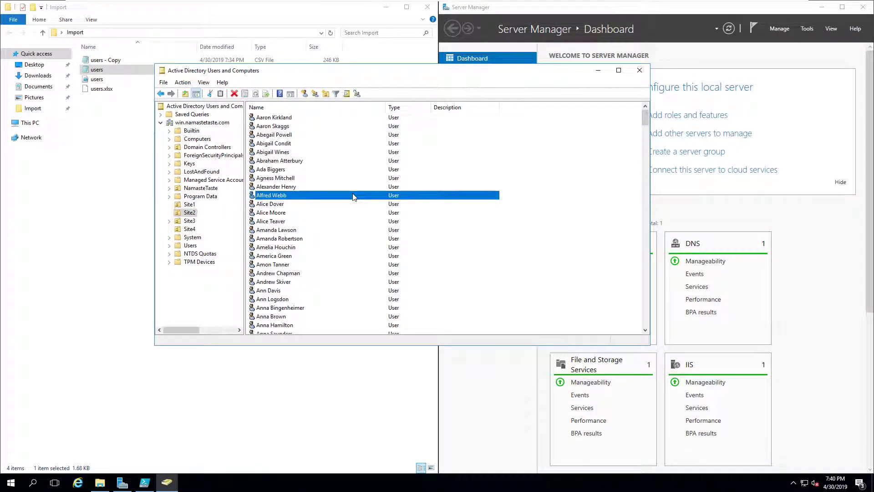
key("ctrl+a")
key("Delete")
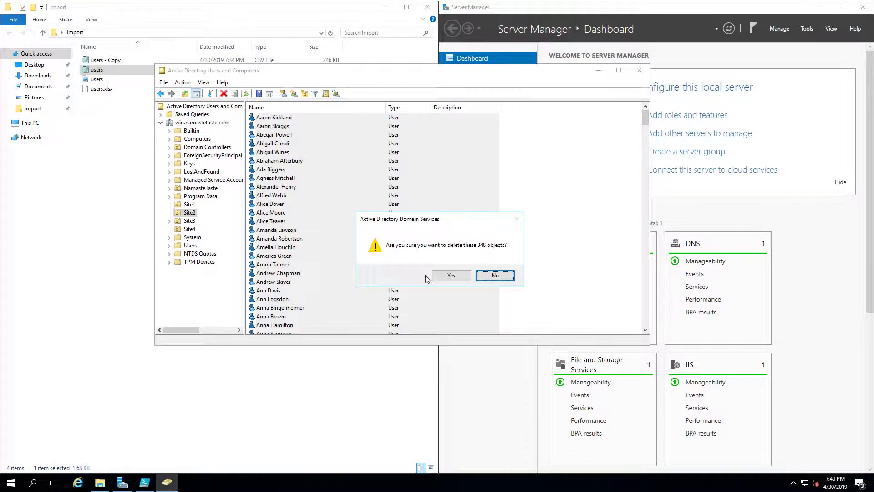
left_click(450, 276)
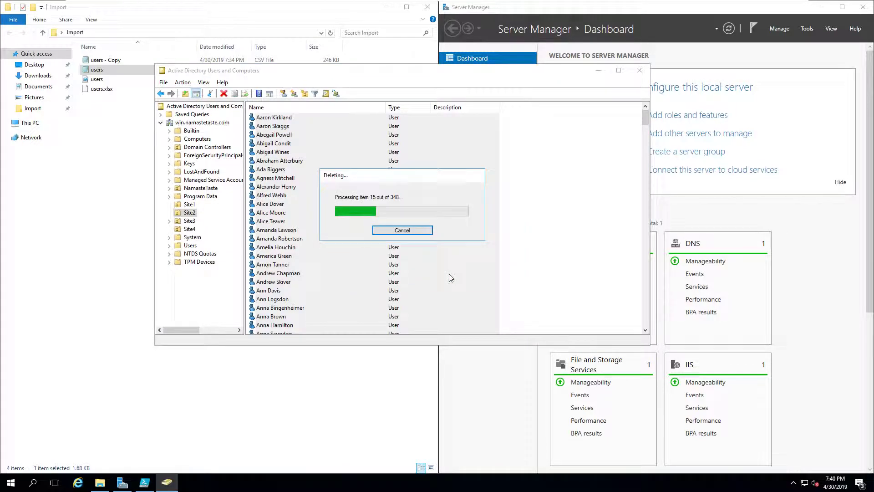
left_click(189, 221)
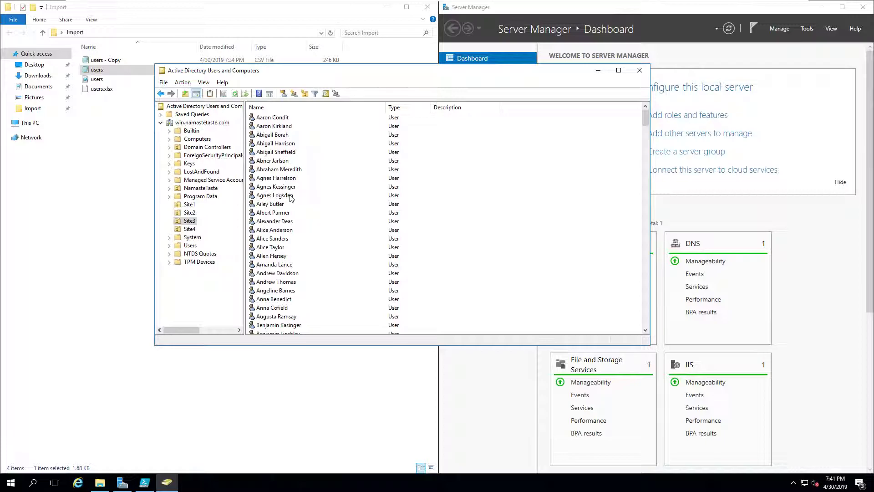
left_click(290, 195)
key("ctrl+a")
key("Delete")
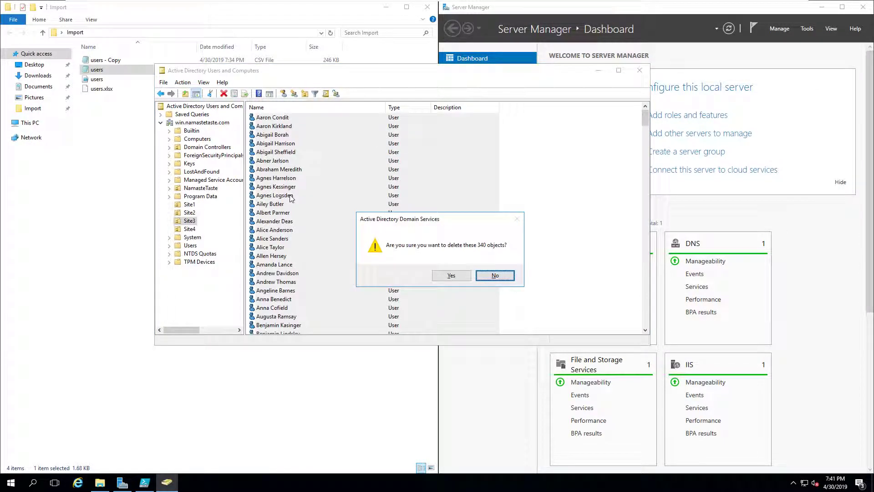
left_click(451, 276)
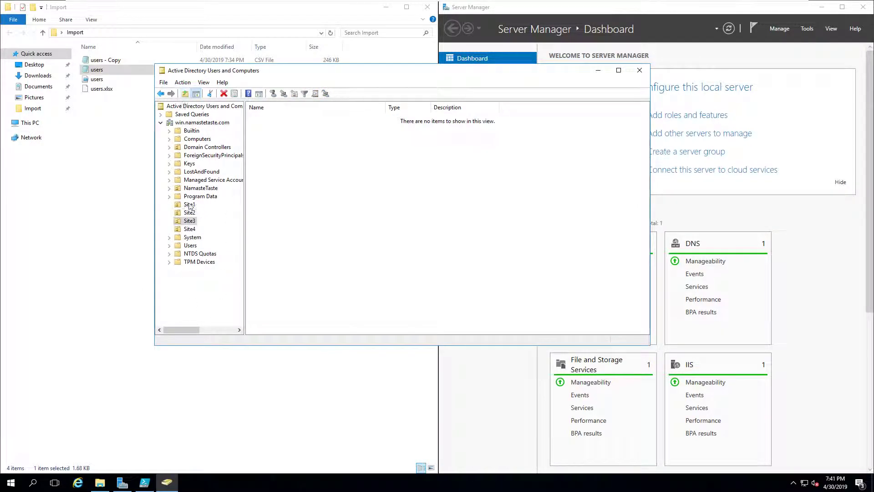
left_click(189, 229)
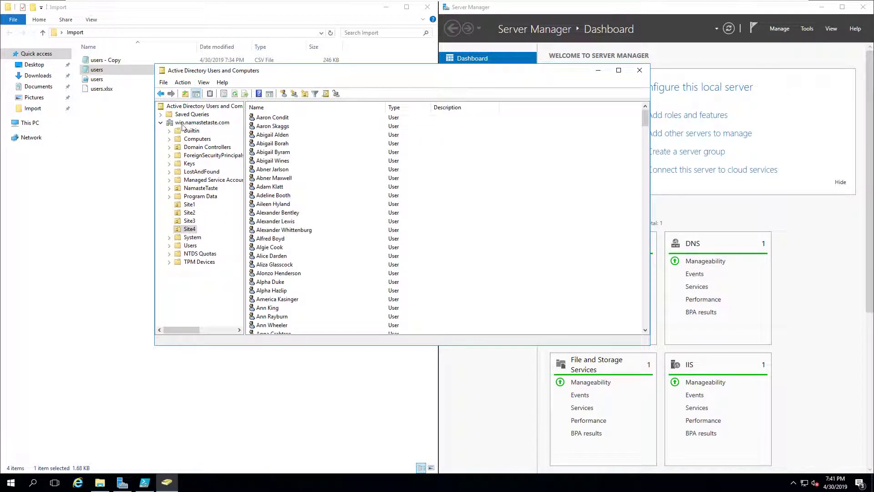
left_click(203, 124)
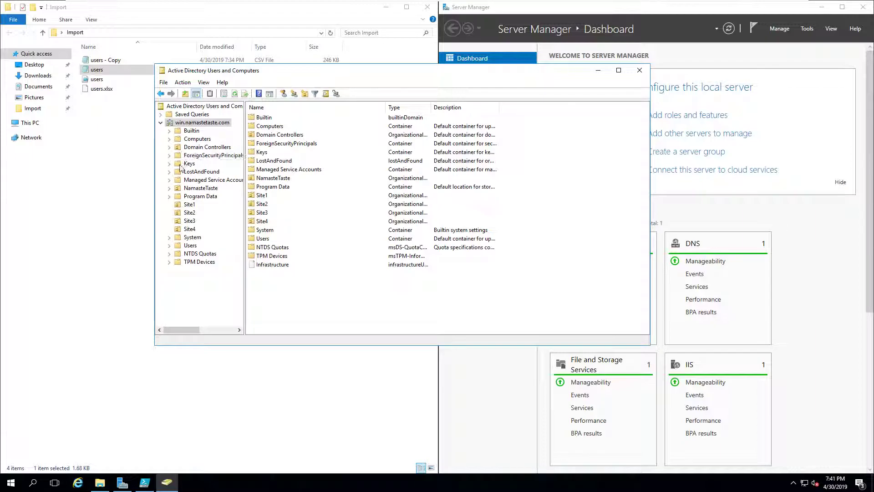
left_click(170, 189)
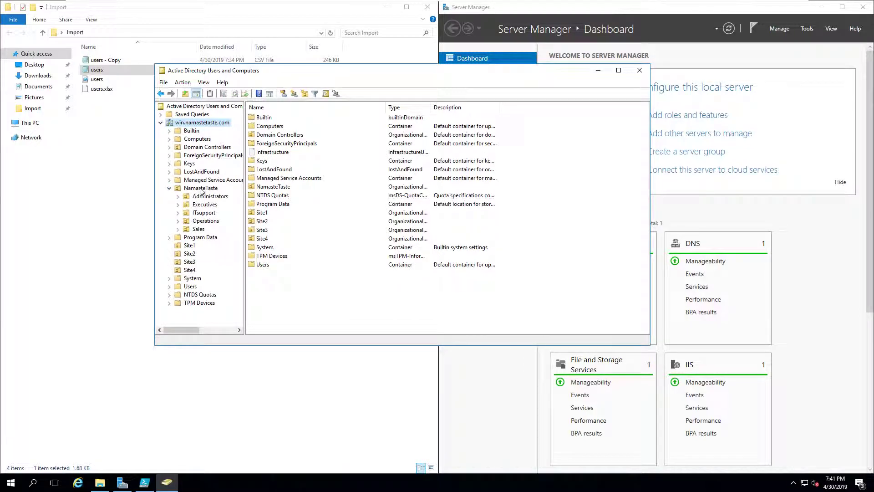
left_click(169, 188)
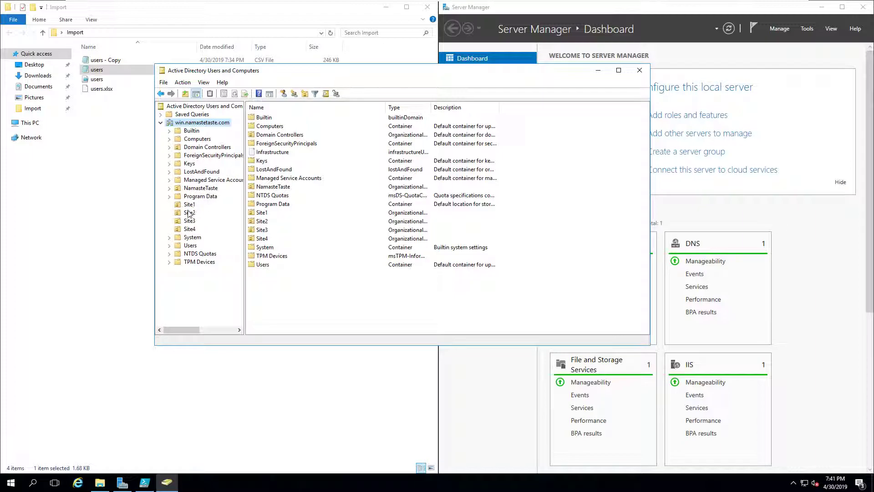
Step: Confirm Site1 and Site2 are empty, delete all 327 Site4 users, and close the console
left_click(187, 205)
left_click(189, 212)
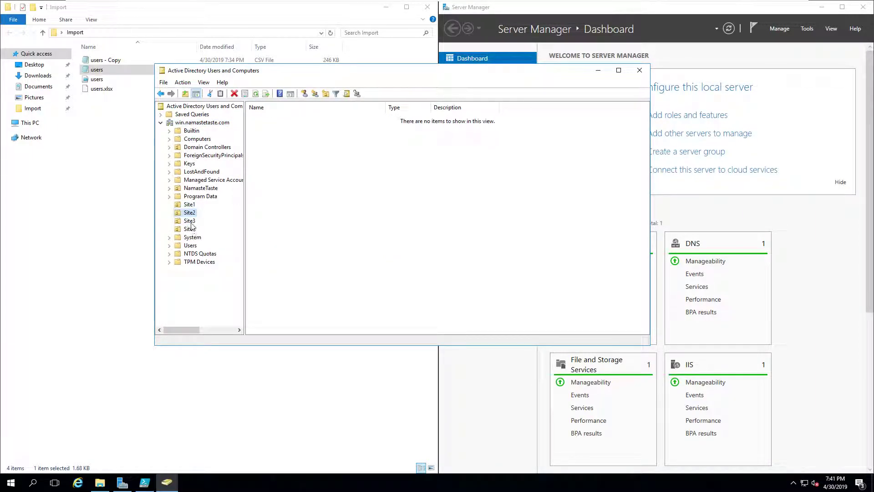
left_click(189, 229)
left_click(300, 180)
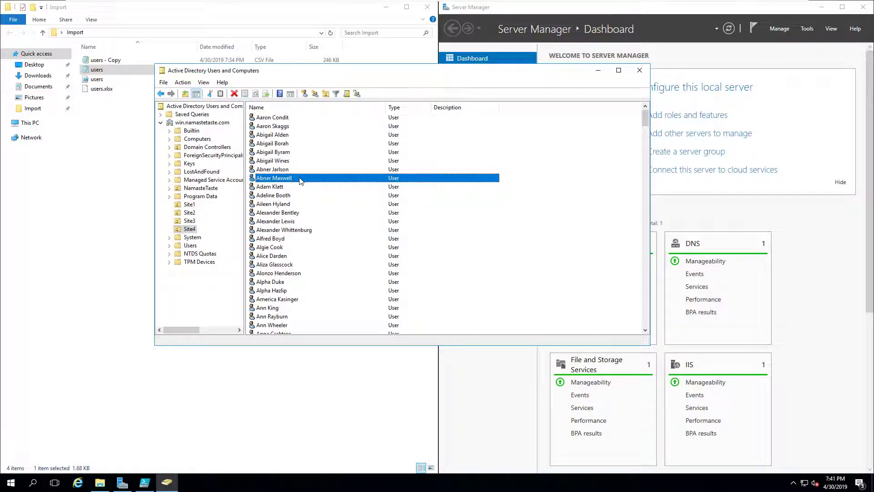
key("ctrl+a")
key("Delete")
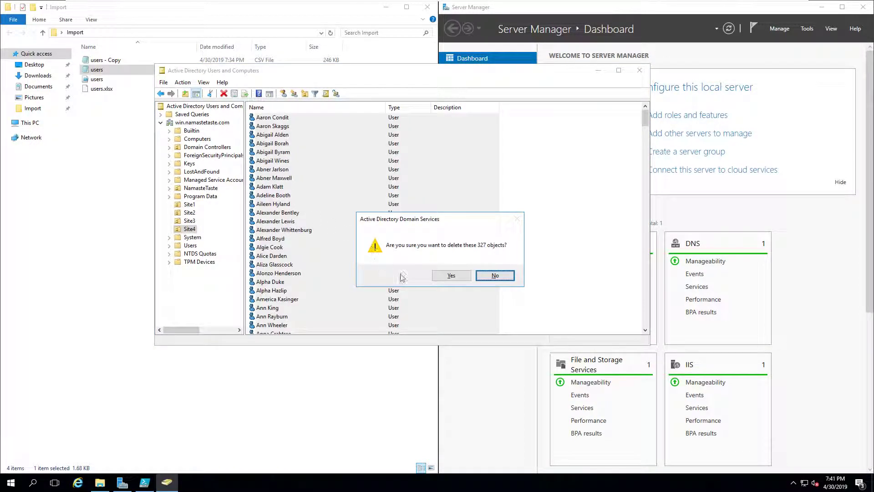
left_click(451, 275)
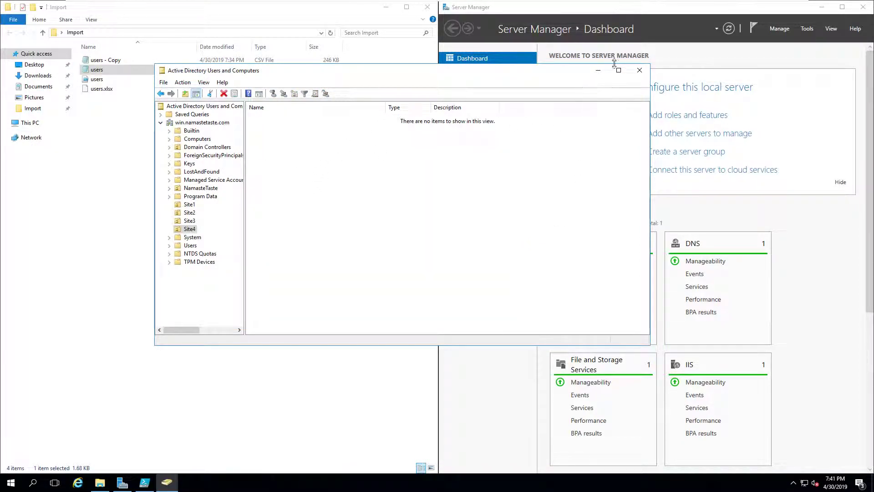
left_click(639, 70)
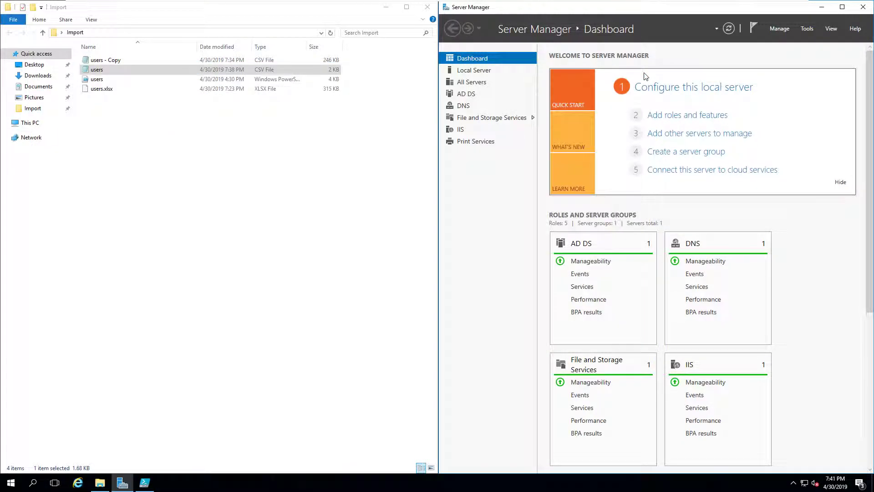
Step: Rerun users.ps1 in PowerShell ISE and check the console output for errors
left_click(144, 483)
left_click(555, 360)
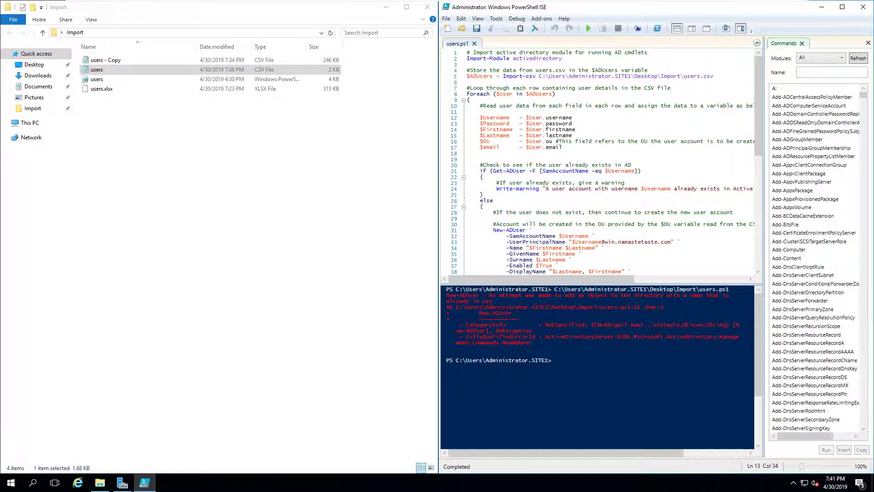
left_click(588, 28)
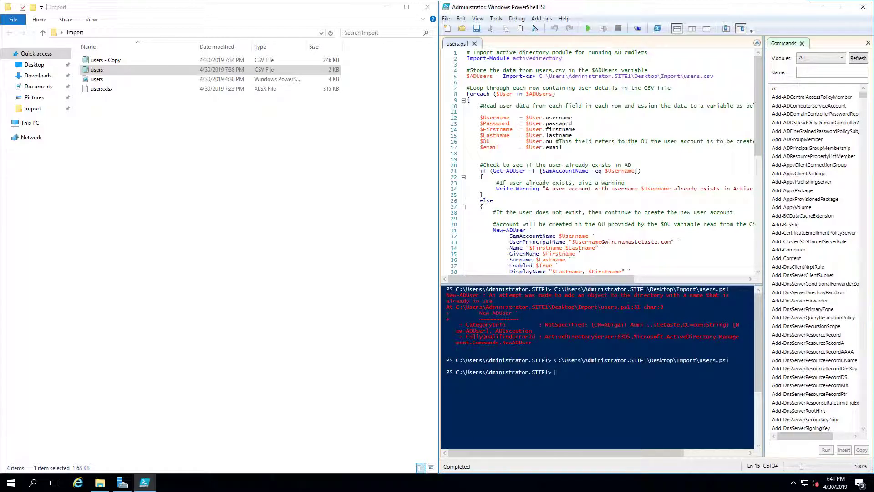
left_click_drag(447, 360, 555, 372)
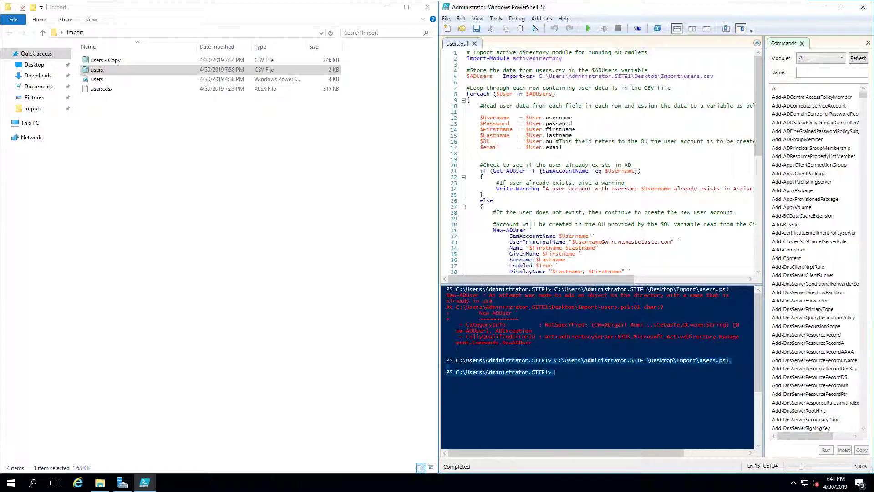
left_click(447, 366)
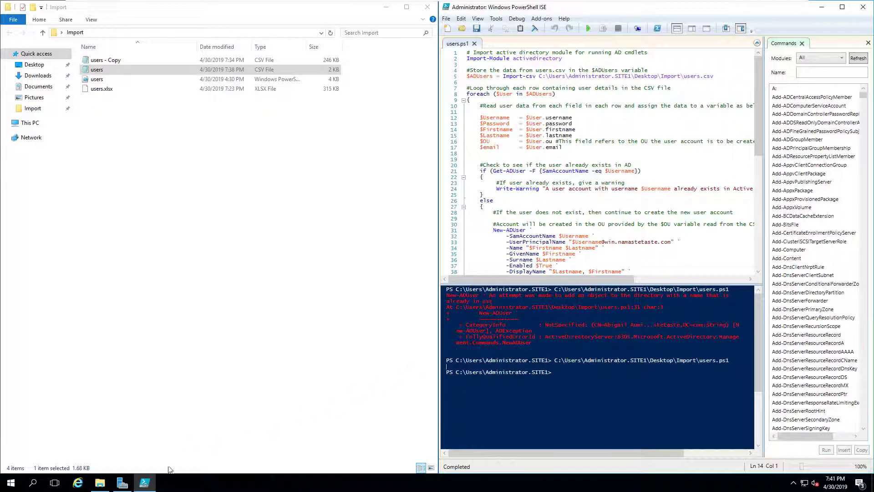
Step: View users.csv from the Import folder in Notepad, then close it
left_click(96, 72)
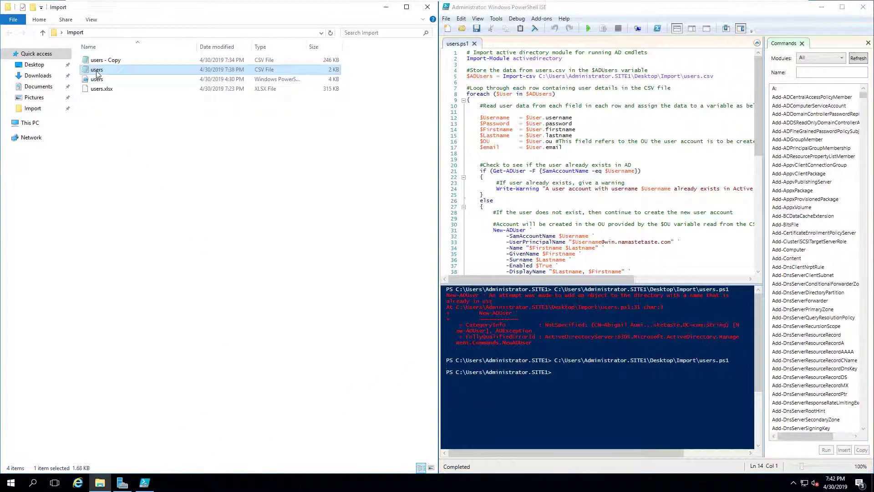
double_click(97, 72)
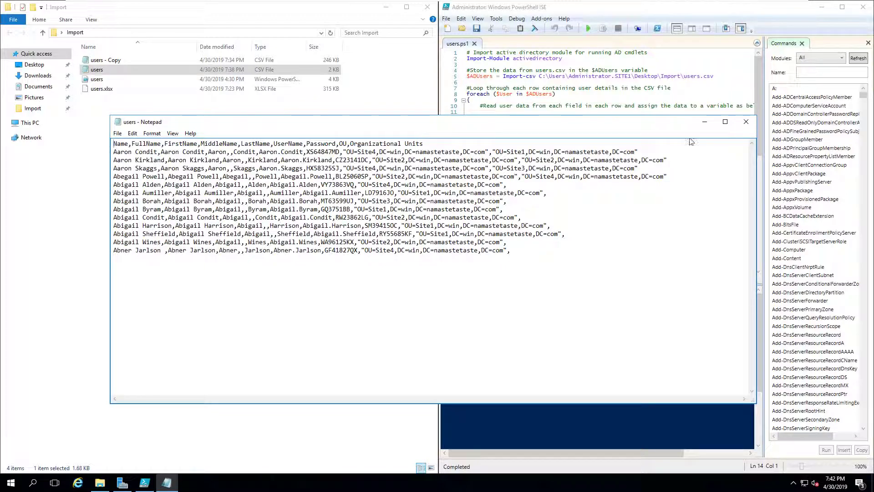
left_click(746, 122)
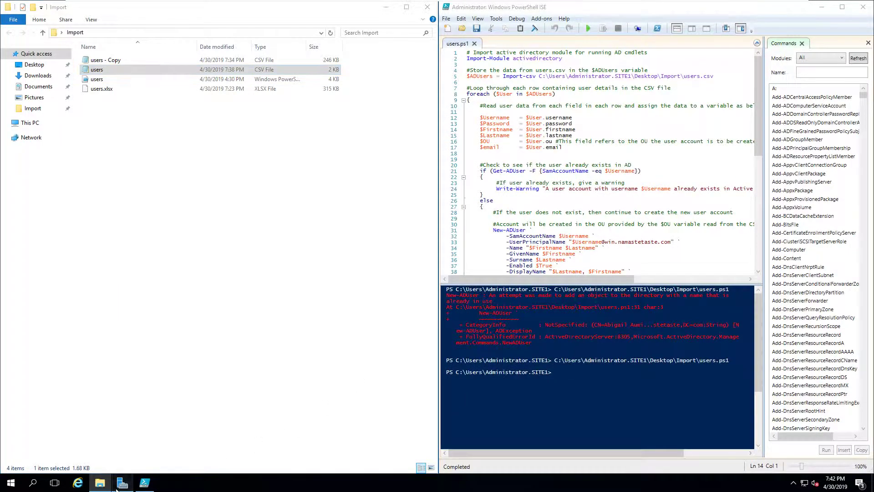
left_click(807, 28)
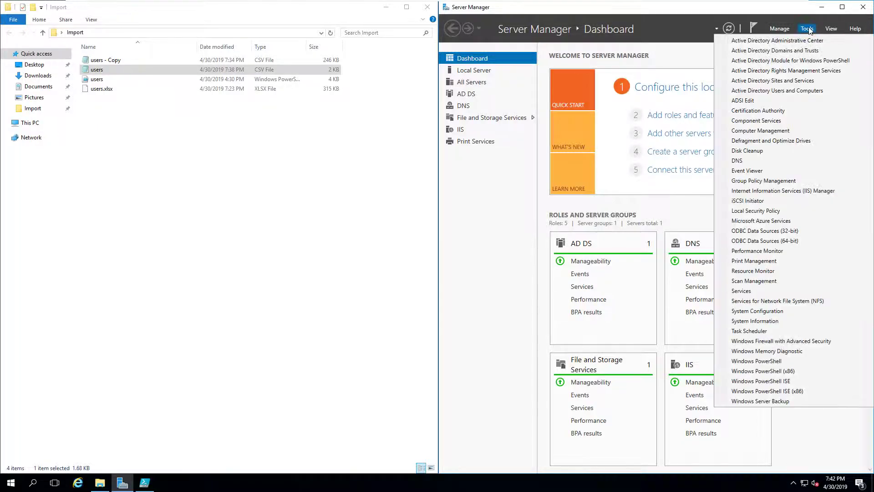
left_click(775, 91)
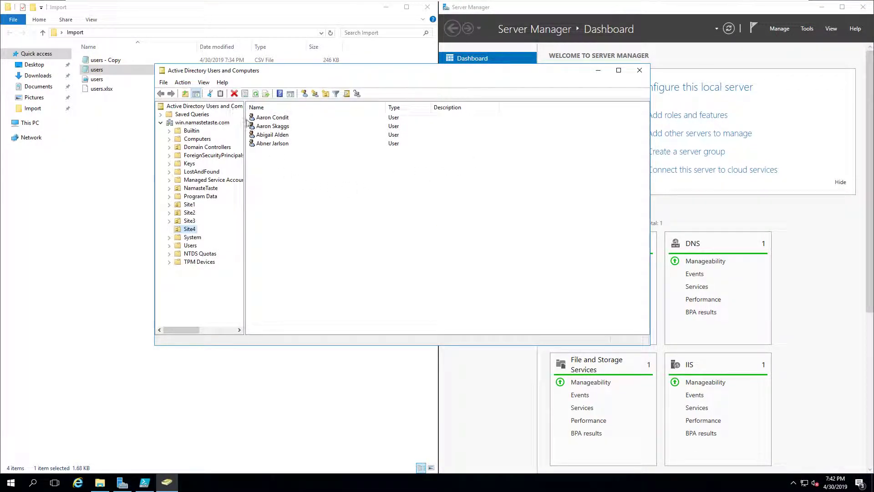
left_click(189, 204)
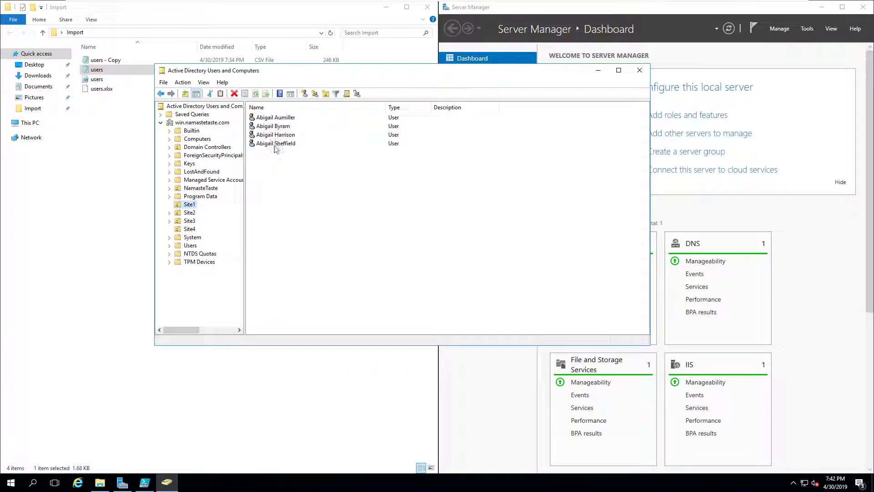
left_click(190, 213)
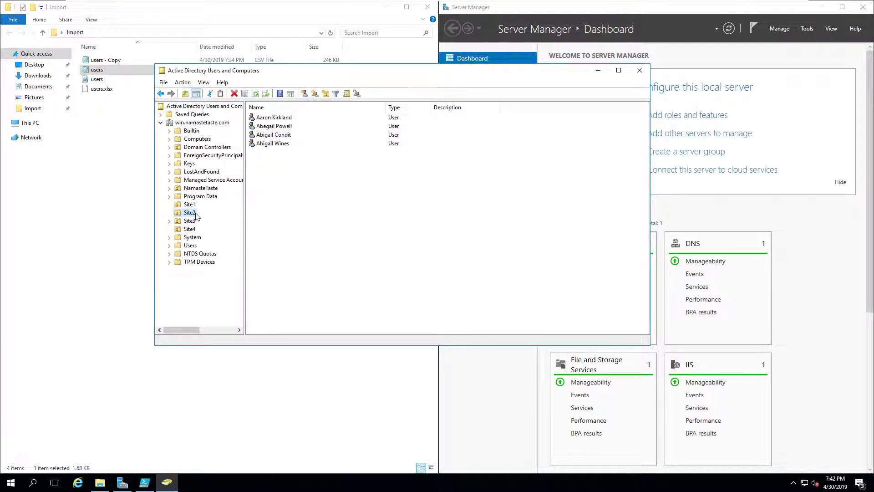
left_click(194, 221)
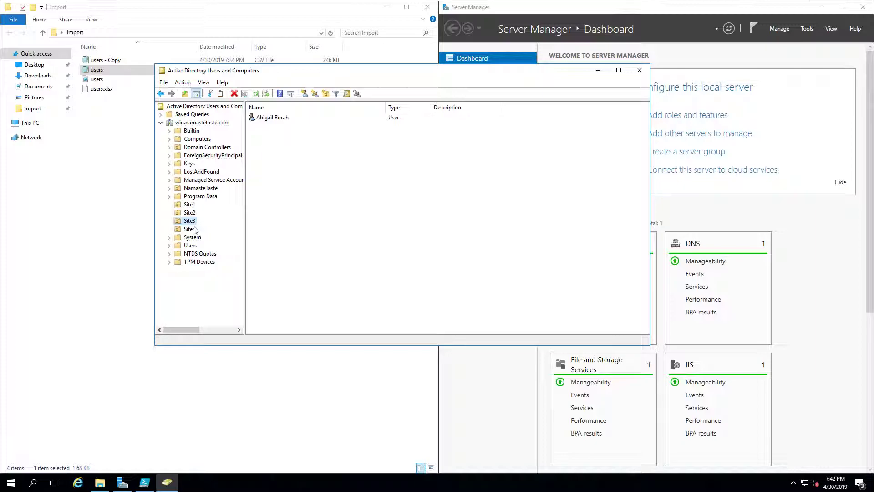
left_click(198, 230)
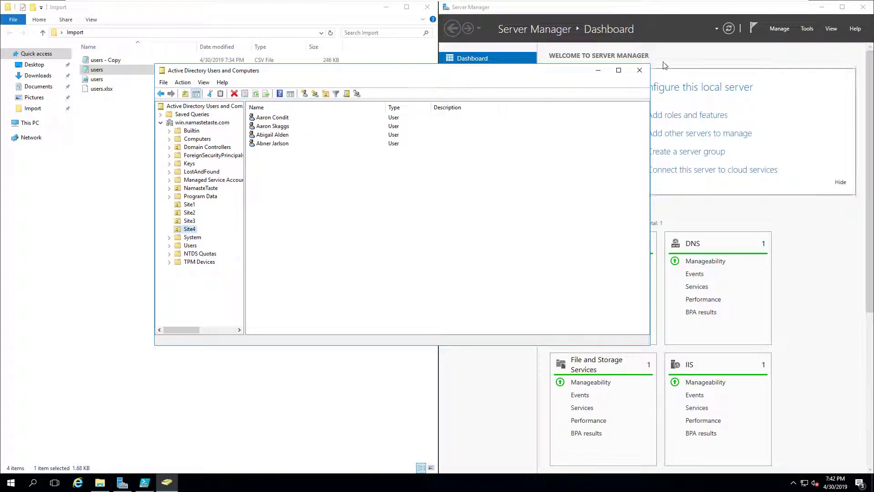
left_click(640, 71)
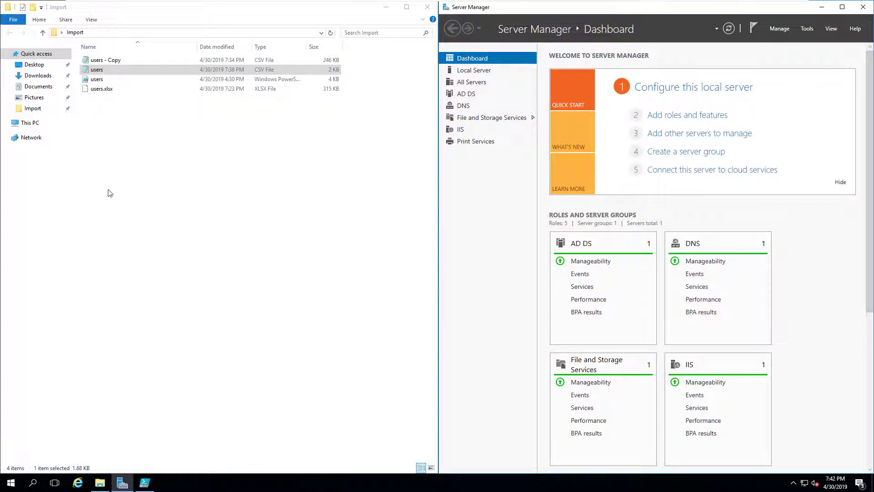
Step: Delete the old users.csv and rename 'users - Copy' to 'users'
left_click(85, 71)
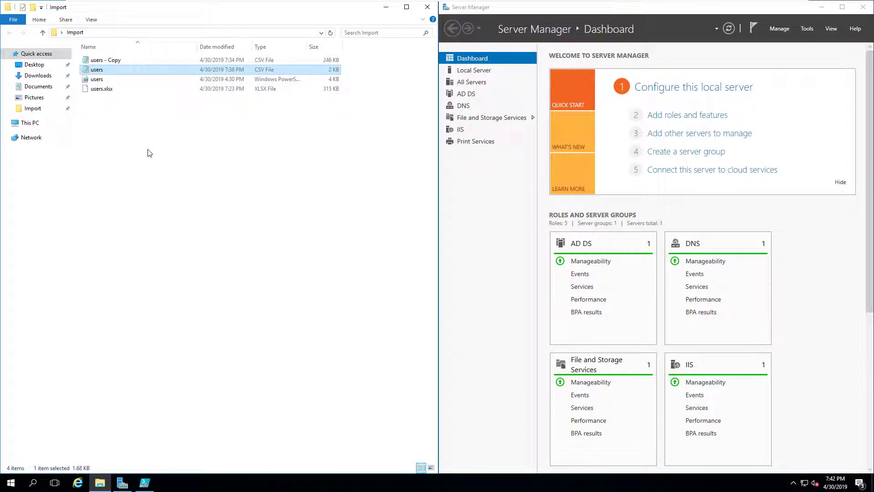
key("Delete")
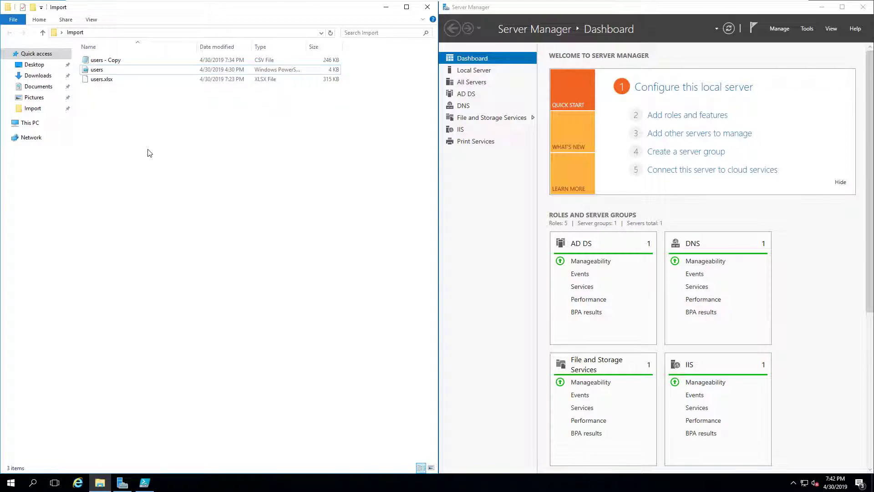
left_click(116, 61)
key("F2")
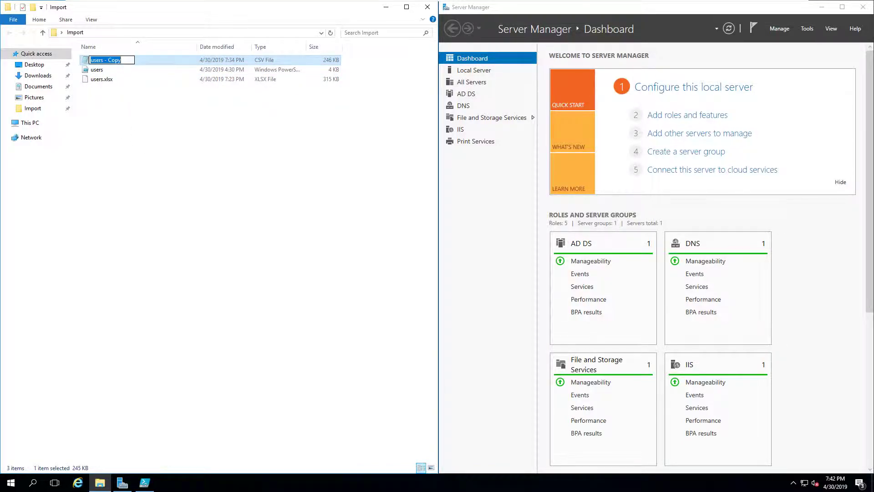
key("End")
key("BackSpace")
key("BackSpace")
key("BackSpace")
key("BackSpace")
key("BackSpace")
key("BackSpace")
key("BackSpace")
key("Return")
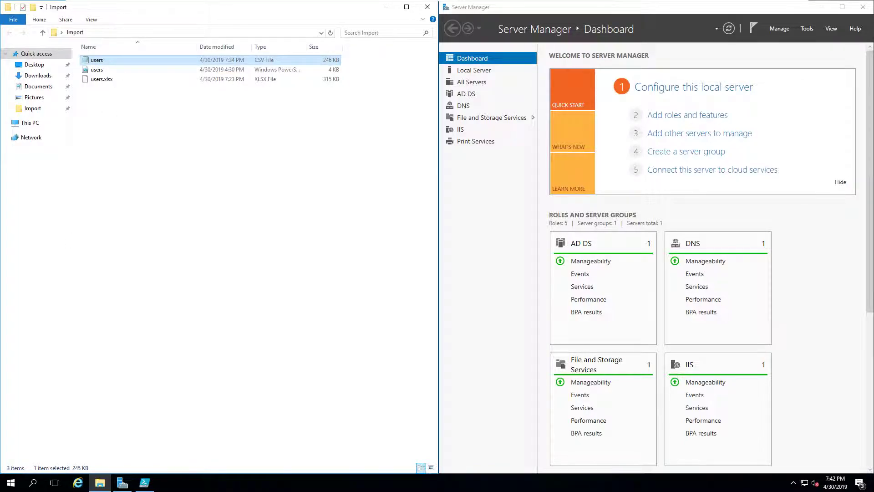
left_click(145, 483)
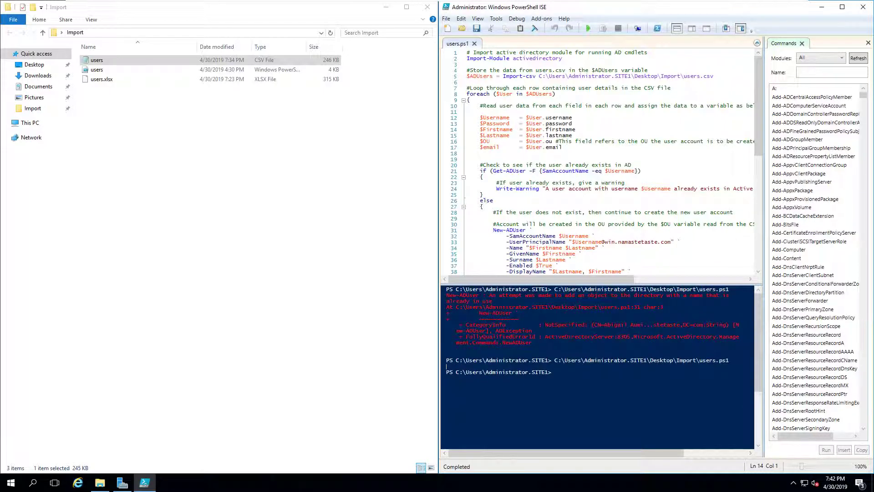
Step: Run users.ps1 against the full users.csv and let it finish
left_click(587, 29)
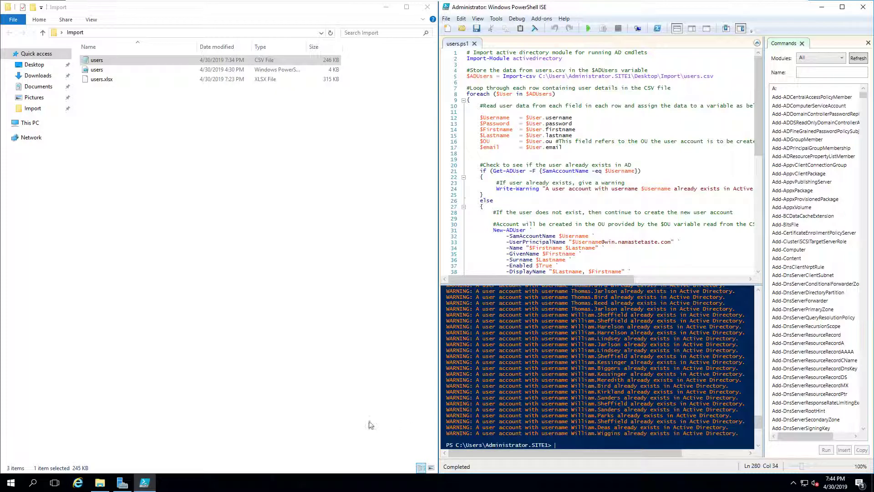
Step: Open Active Directory Users and Computers from Server Manager and maximize it
left_click(121, 484)
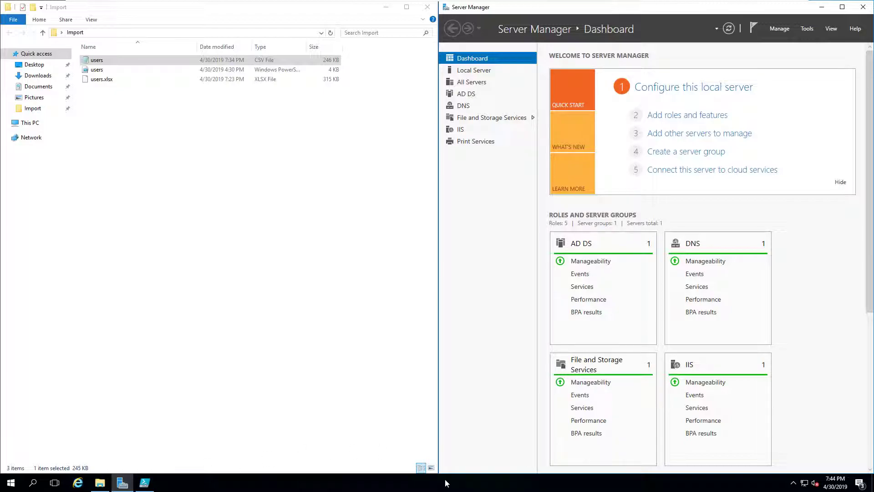
left_click(806, 28)
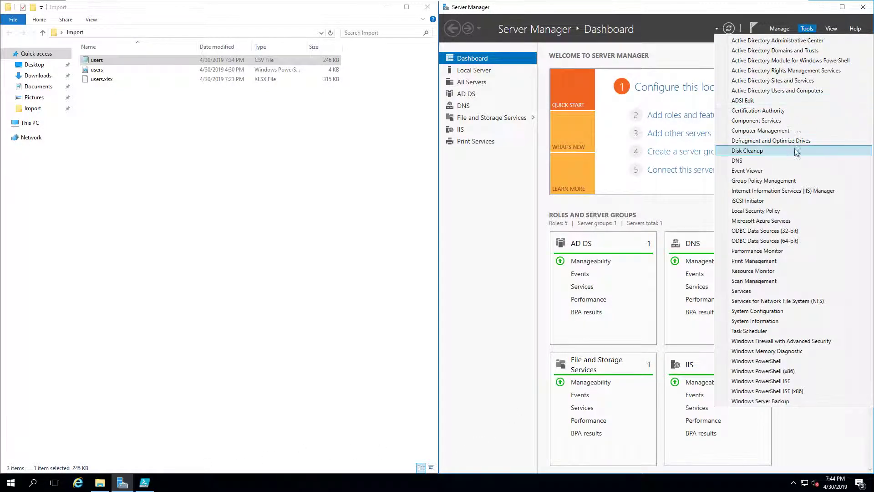
left_click(794, 93)
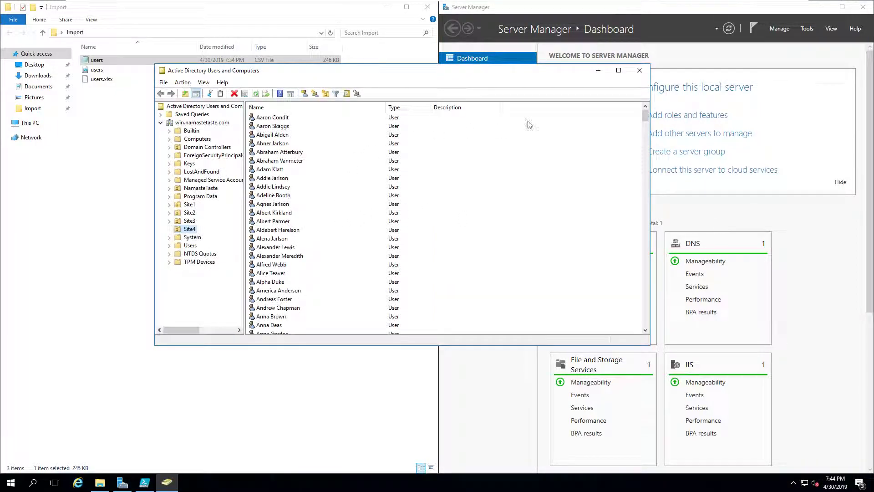
left_click(618, 71)
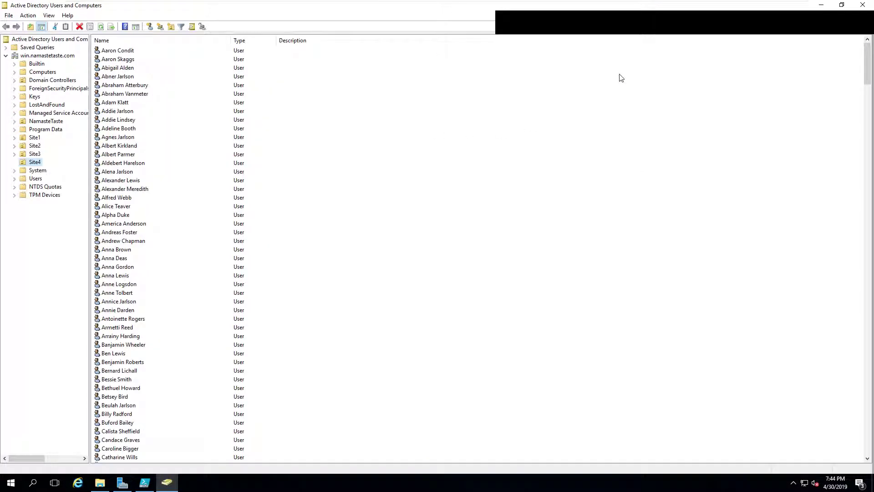
Step: Browse the Site1 through Site4 OUs to review the imported user lists
left_click(42, 129)
left_click(36, 137)
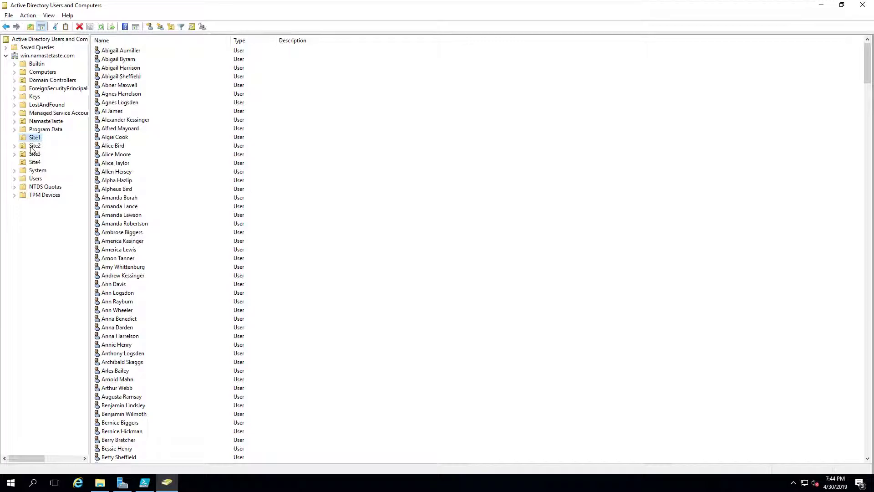
left_click(30, 147)
left_click(35, 155)
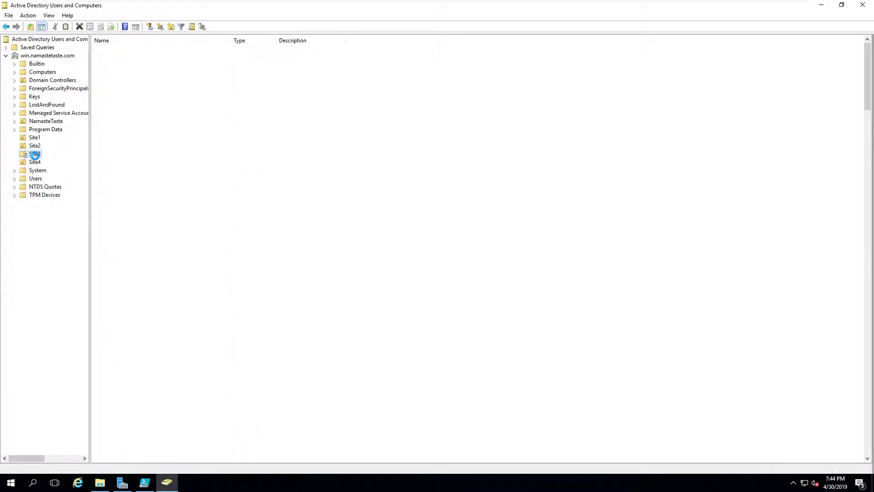
left_click(35, 162)
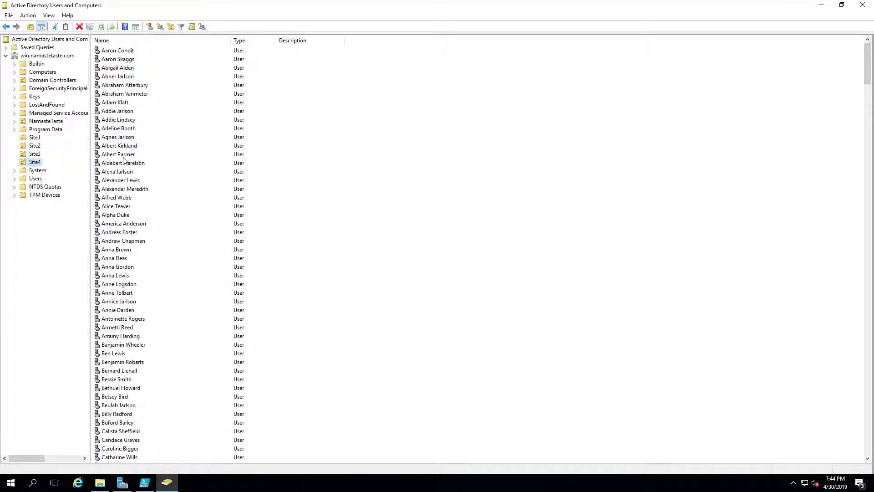
Step: View the first Site4 user's account properties, then cancel without changes
left_click(131, 53)
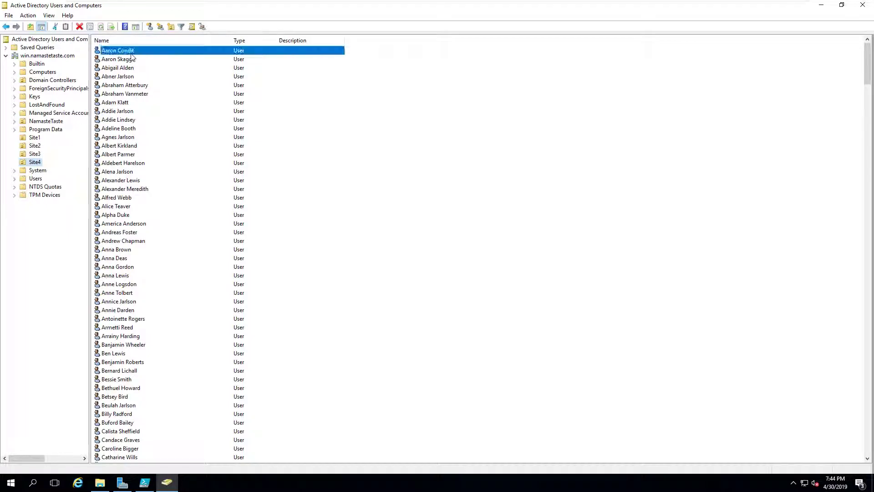
right_click(131, 53)
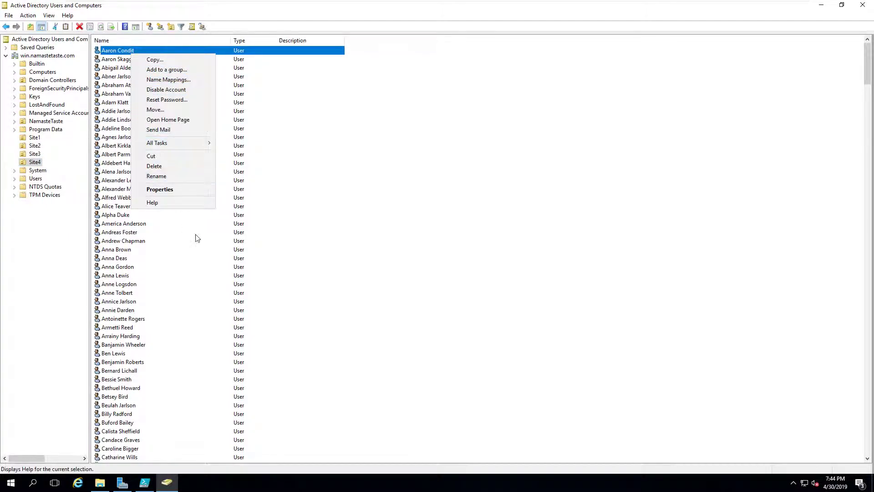
left_click(187, 187)
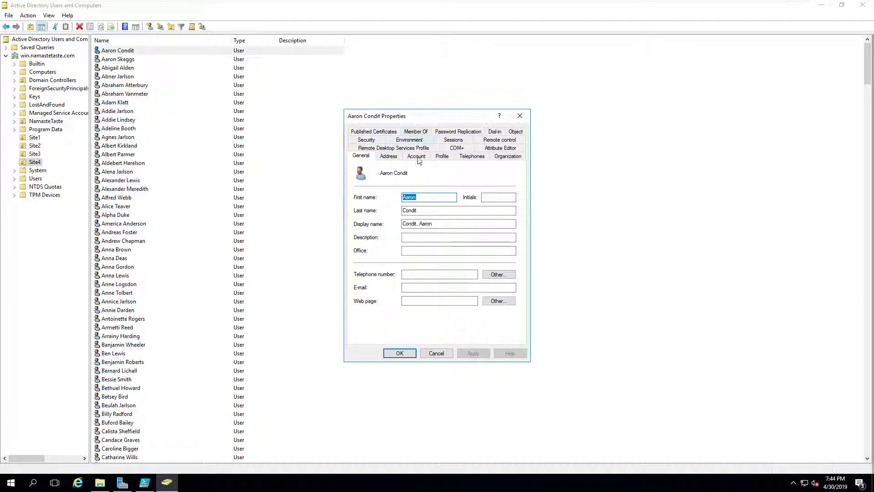
left_click(439, 354)
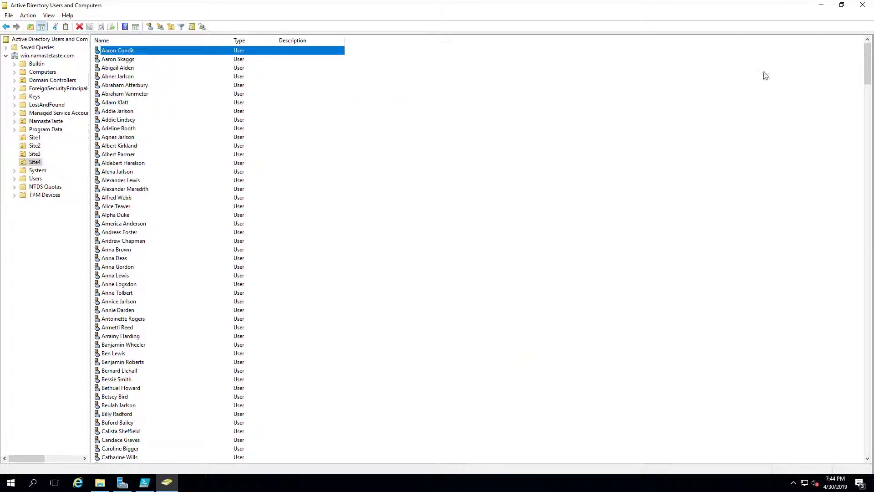
Step: Close Active Directory Users and Computers and maximize PowerShell ISE
left_click(864, 6)
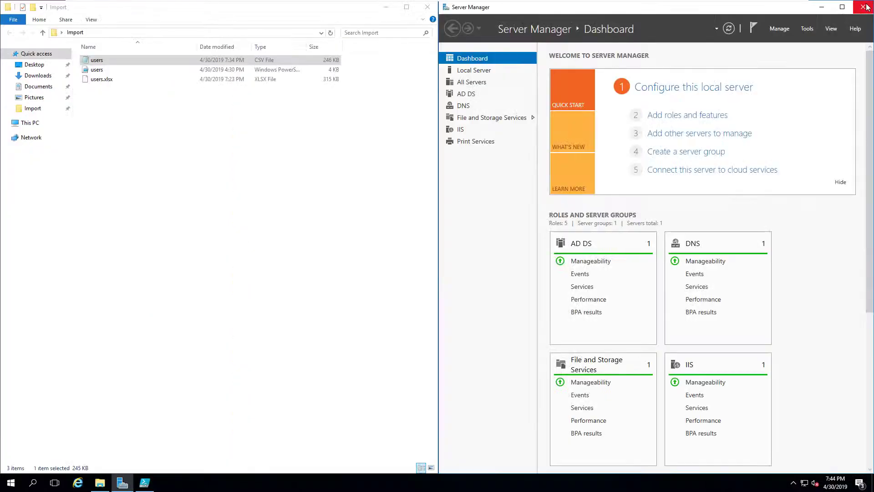
left_click(145, 486)
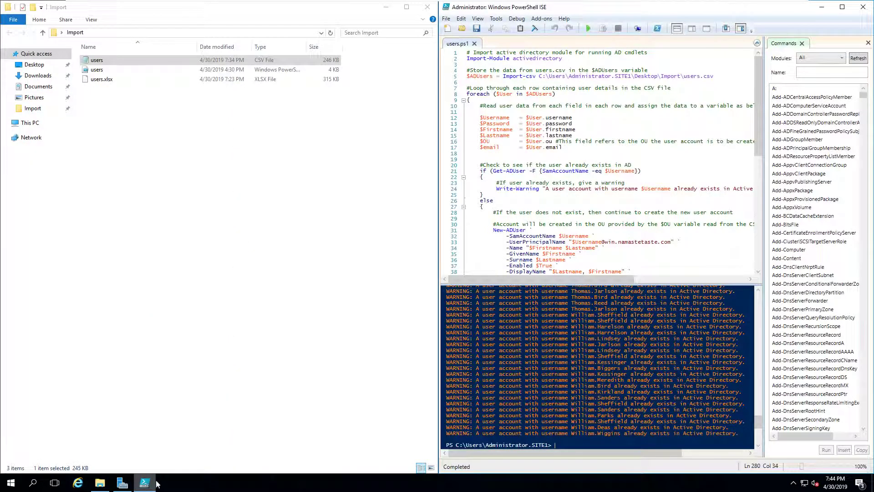
left_click(842, 7)
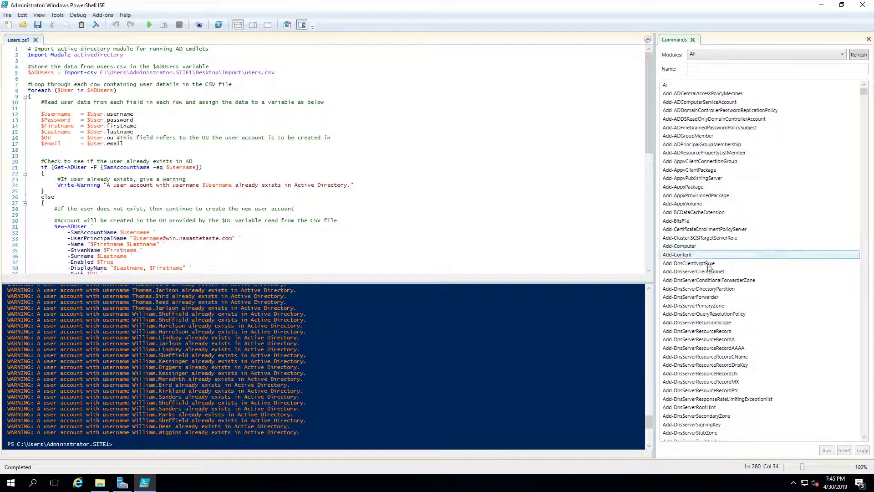
Step: Show the Add-Printer cmdlet's parameters in the Commands pane
scroll(708, 266, "down", 5)
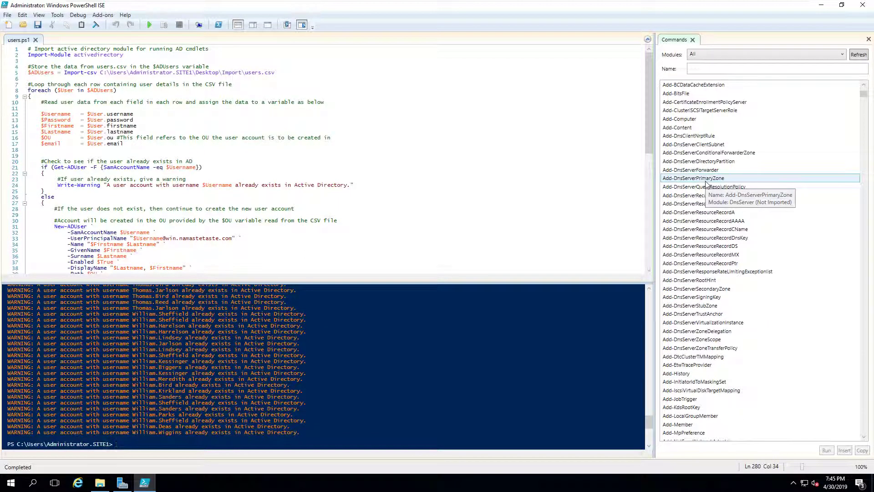
scroll(774, 179, "down", 10)
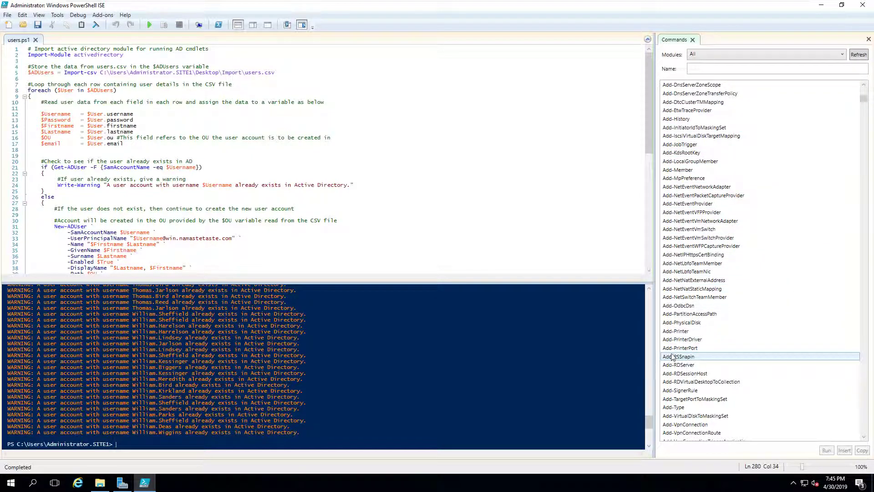
left_click(684, 332)
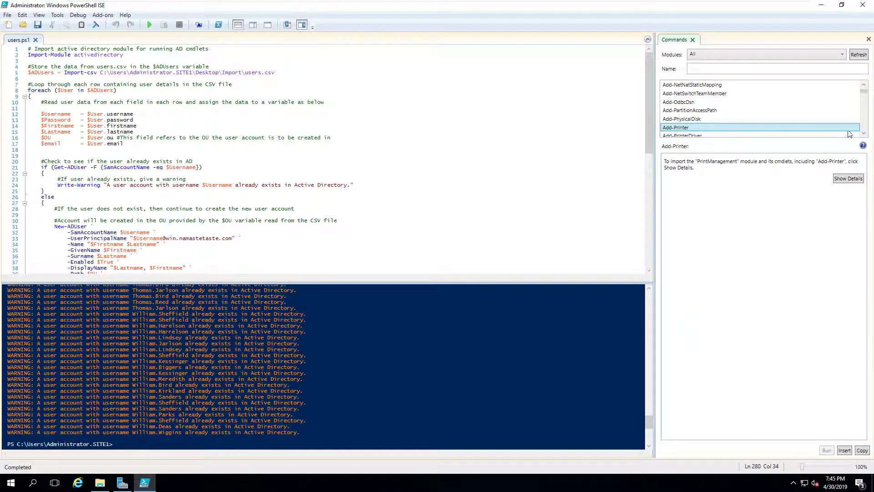
left_click(850, 178)
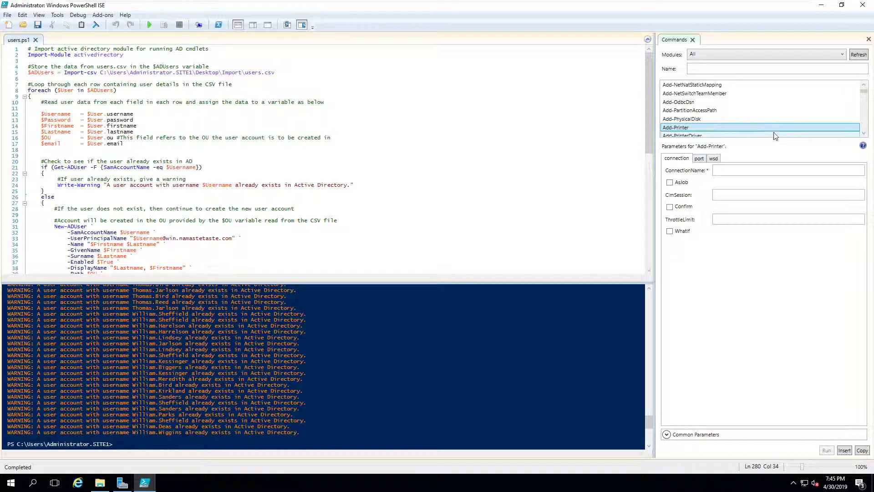
scroll(865, 92, "up", 4)
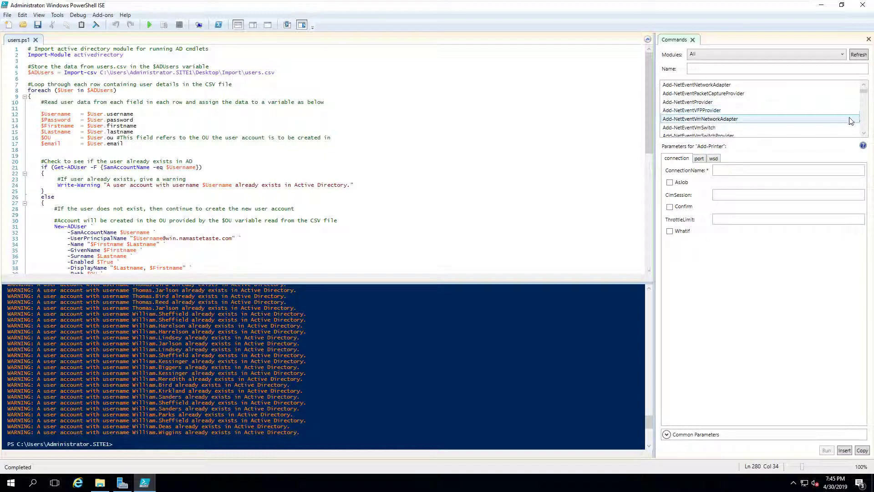
scroll(863, 89, "up", 2)
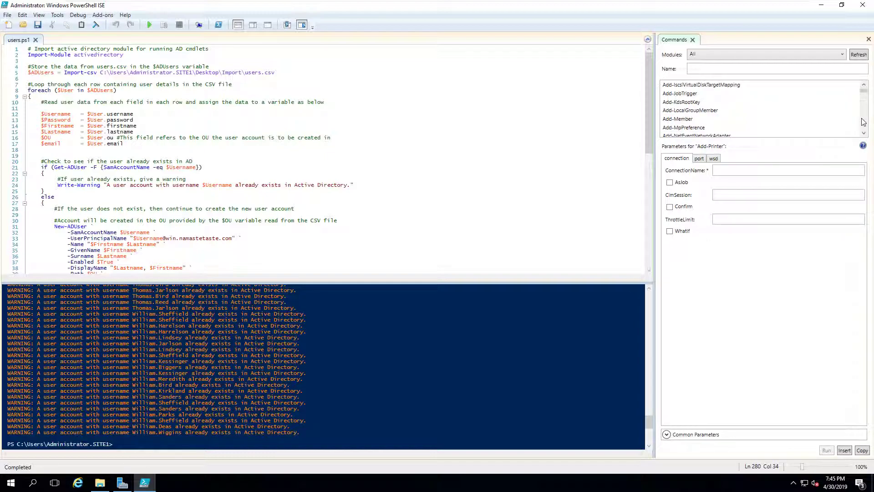